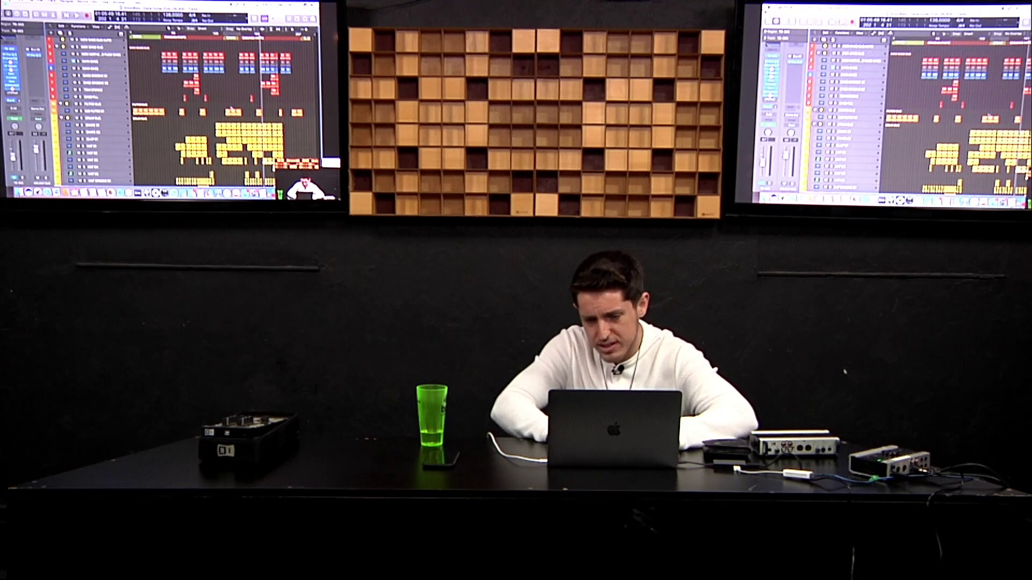
Step: Solo the DRUM BUS and start playback
scroll(232, 109, down, 5)
scroll(231, 108, up, 5)
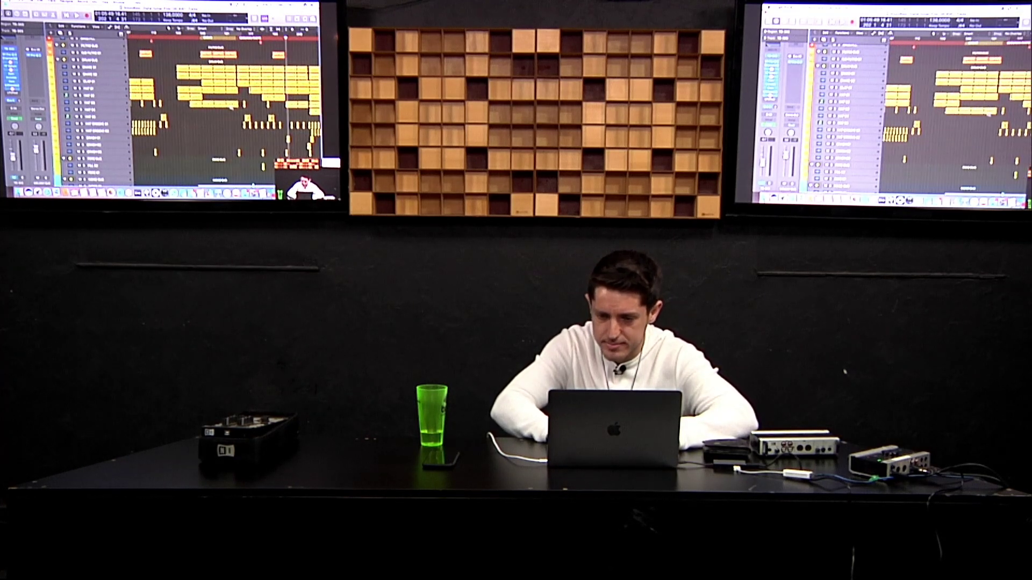
scroll(232, 109, right, 5)
scroll(231, 109, up, 3)
scroll(232, 109, right, 3)
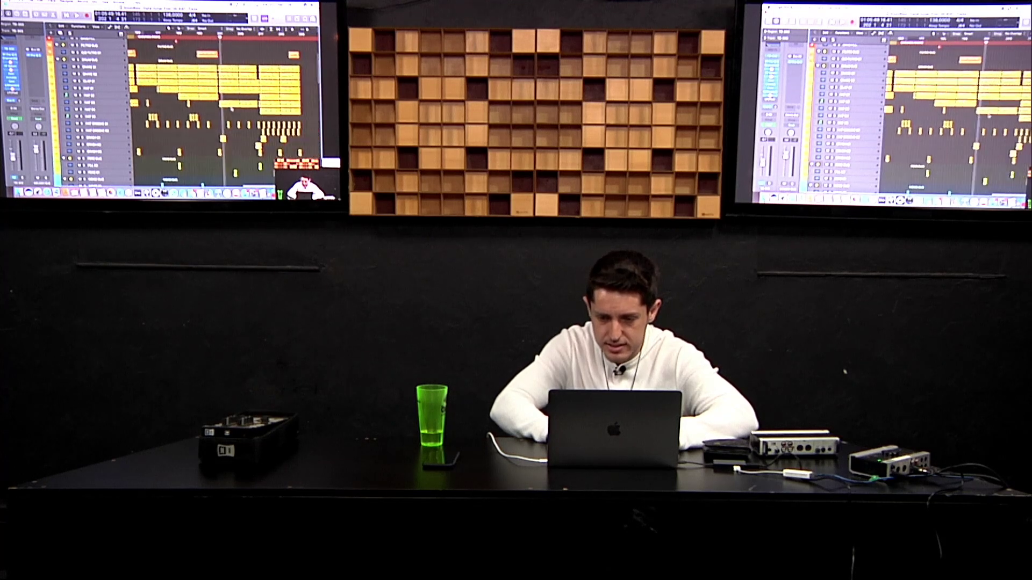
scroll(231, 109, up, 5)
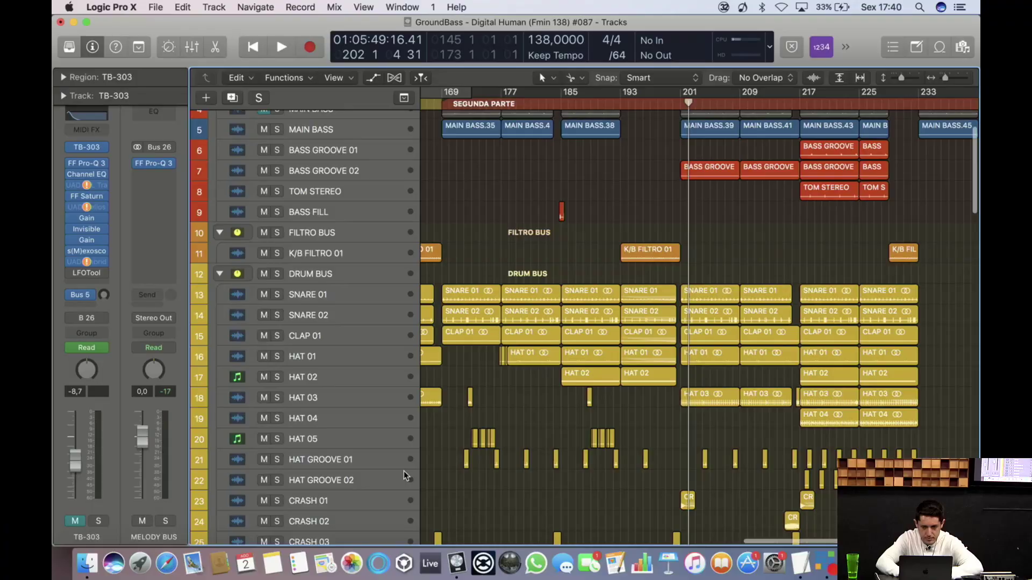
scroll(405, 471, up, 3)
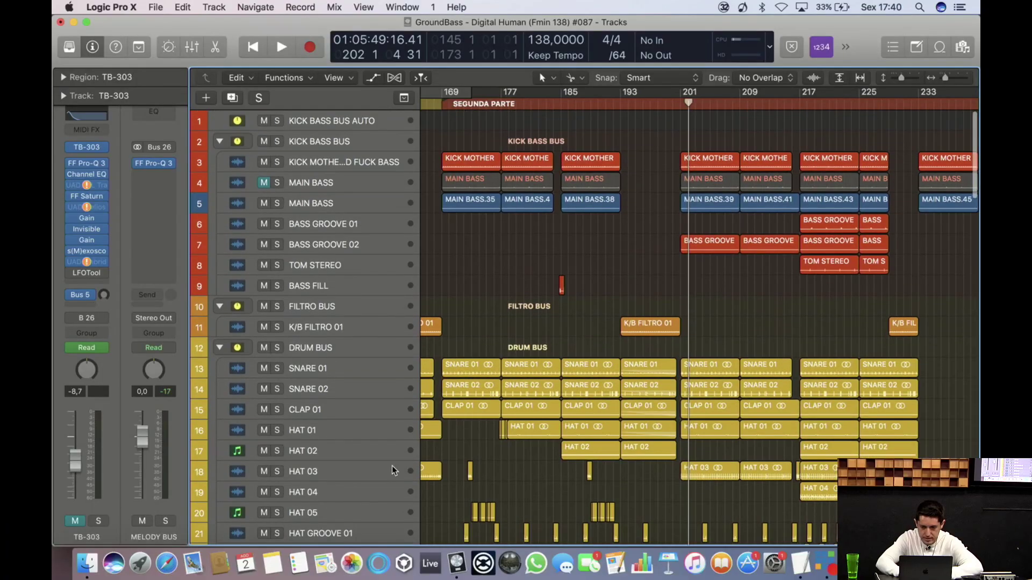
click(277, 348)
key(space)
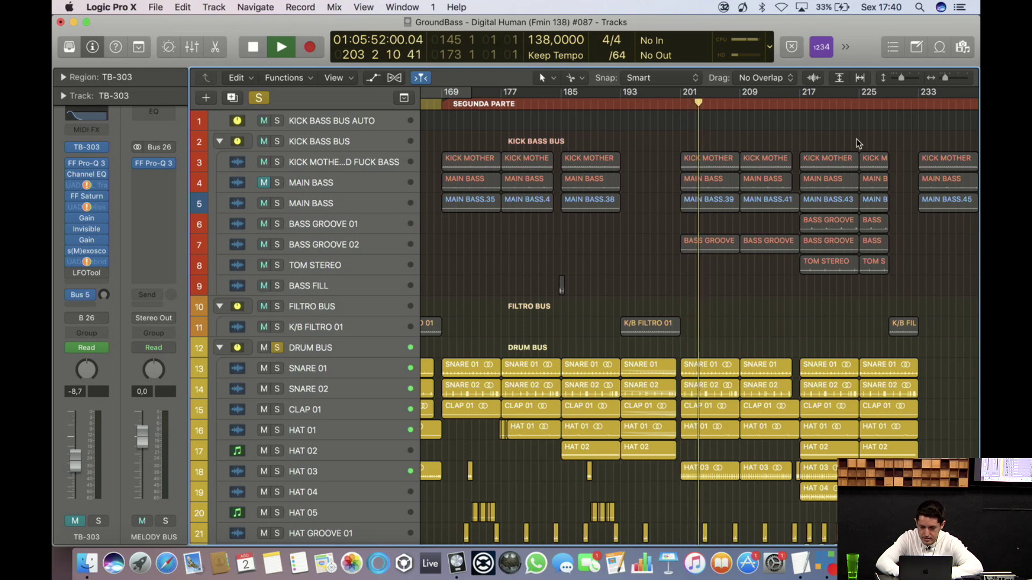
Step: Audition the soloed drums from around bar 217 and stop playback
click(800, 108)
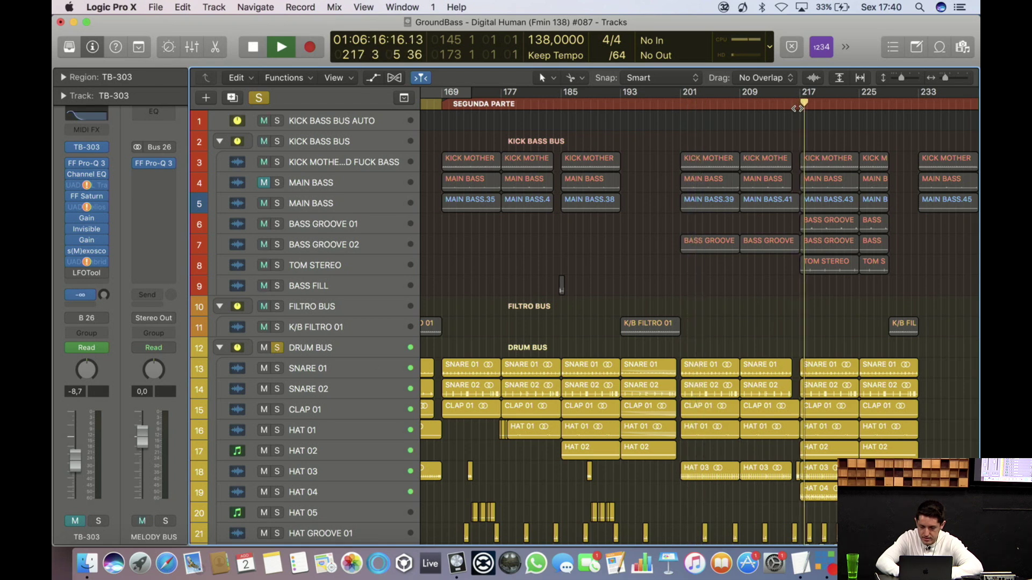
click(792, 104)
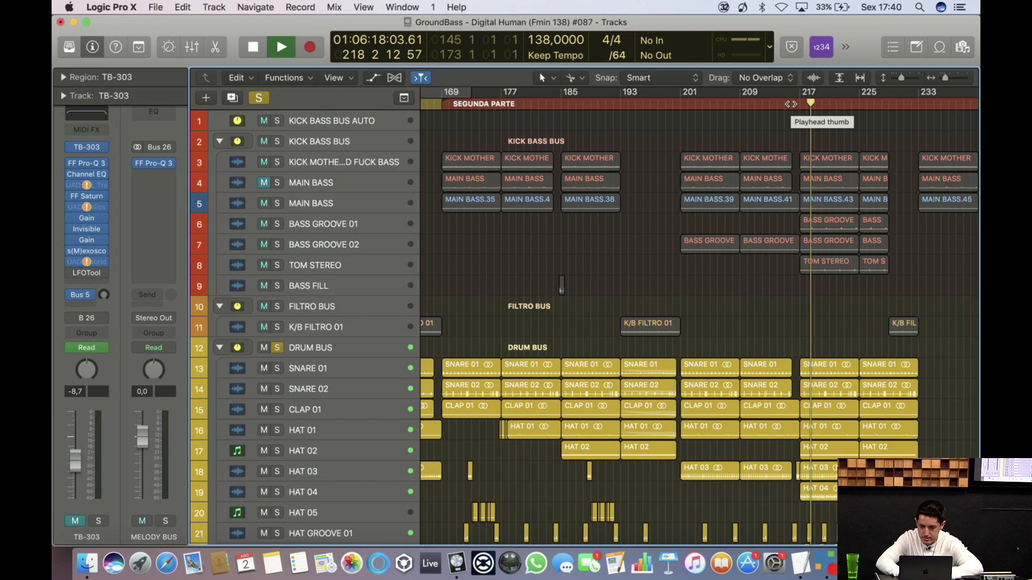
scroll(710, 323, down, 5)
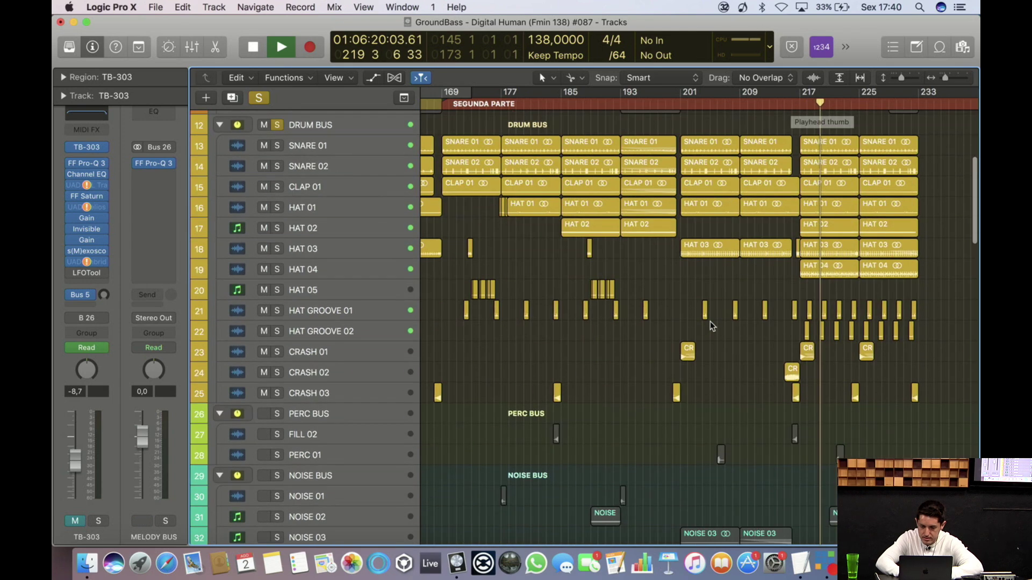
key(Return)
Step: Solo the MELODY BUS and listen to a short passage of the arrangement
scroll(711, 326, down, 4)
scroll(711, 321, down, 6)
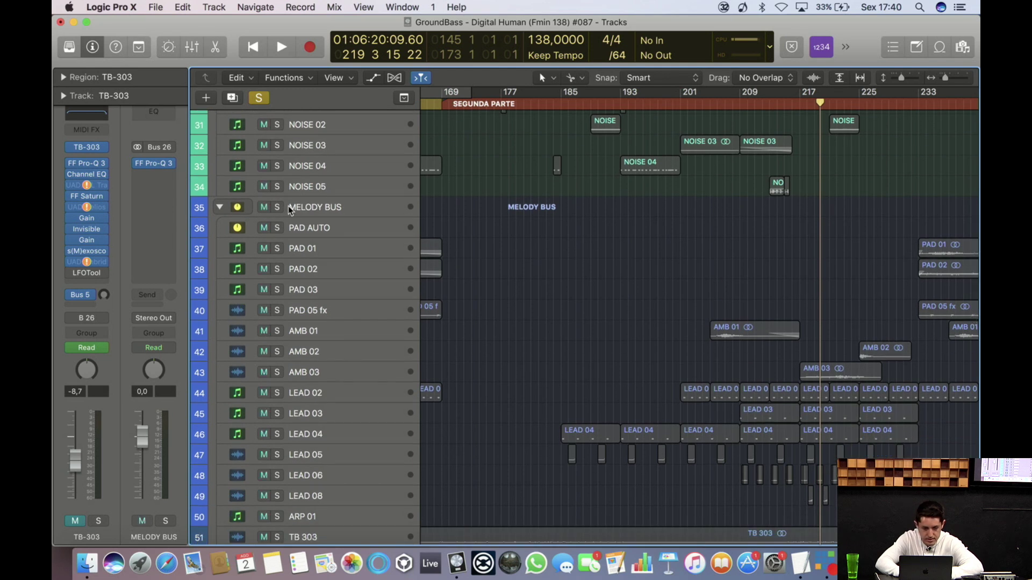
click(277, 208)
key(space)
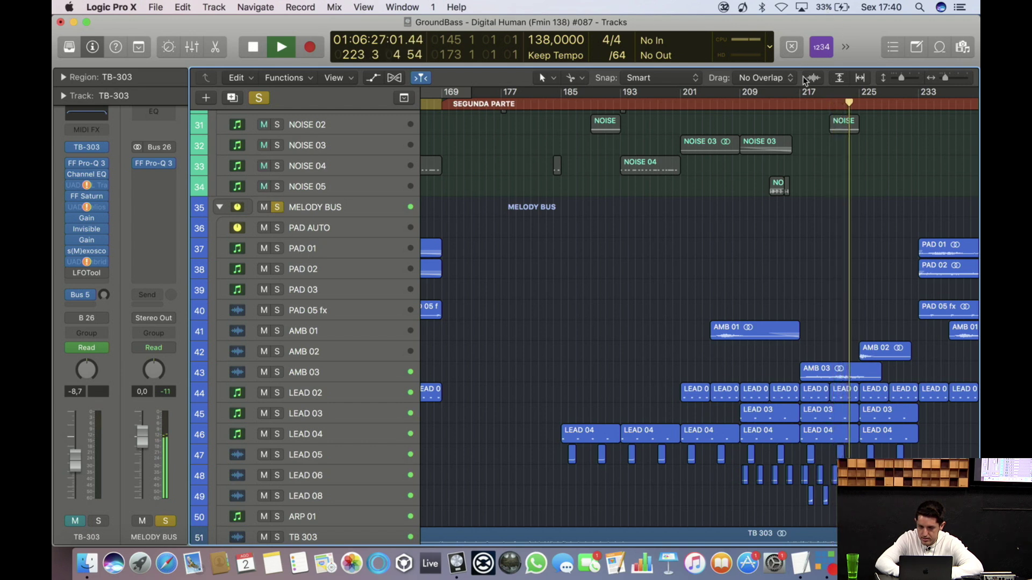
click(614, 225)
Step: Turn off the solo on the DRUM BUS, keeping the MELODY BUS soloed
scroll(614, 224, up, 4)
scroll(613, 225, up, 10)
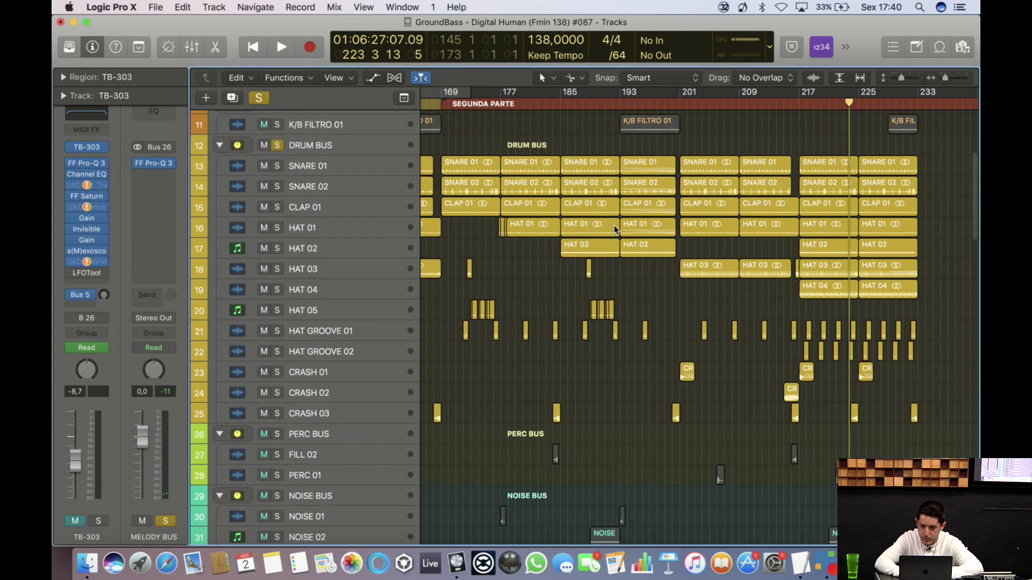
scroll(614, 224, up, 3)
click(726, 373)
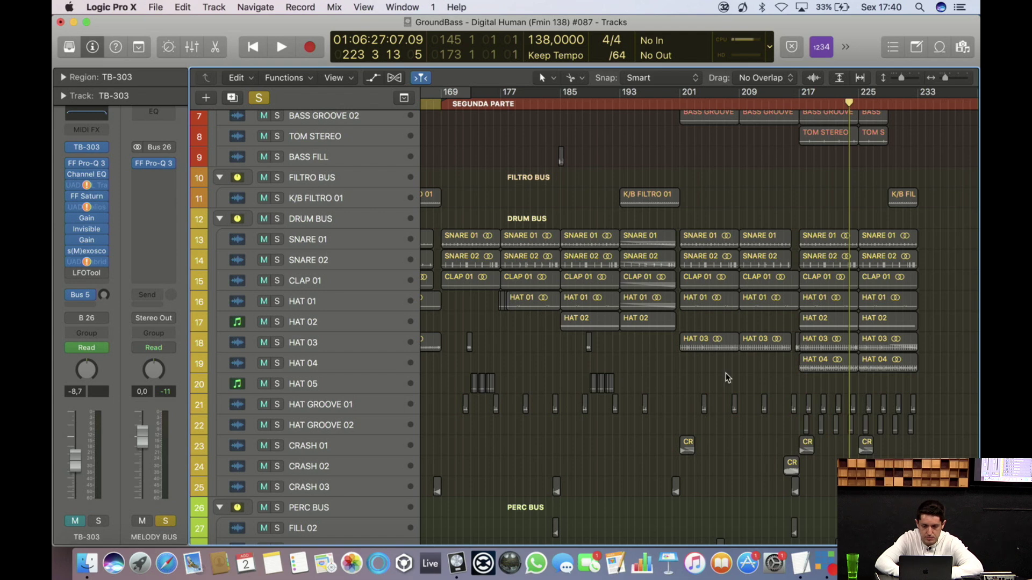
Step: Examine the MELODY BUS regions closely between bars 213 and 237
scroll(726, 373, down, 20)
scroll(726, 373, down, 2)
key(super+Right)
key(super+Right)
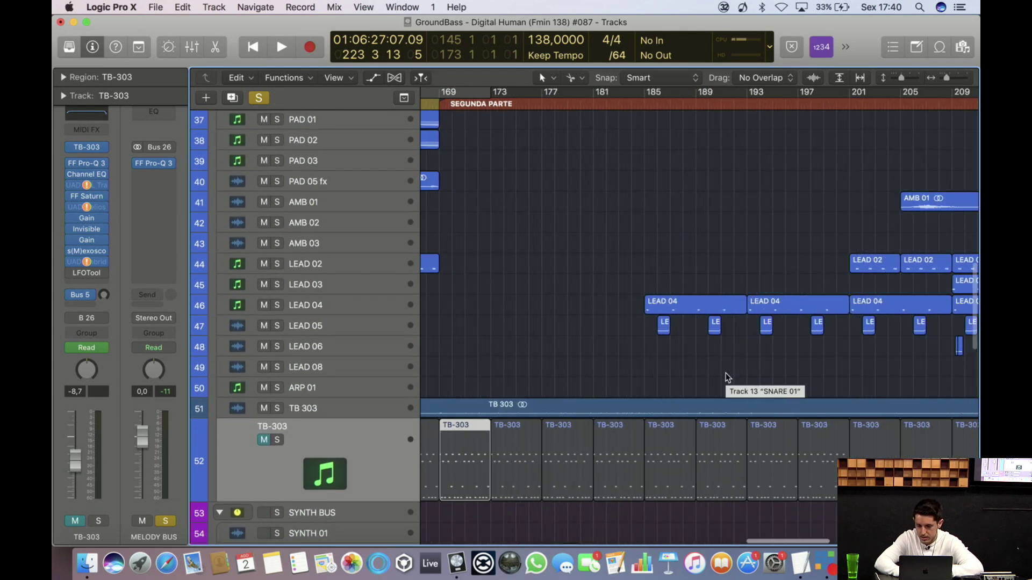
scroll(726, 373, right, 10)
key(super+Right)
key(super+Right)
scroll(726, 377, right, 3)
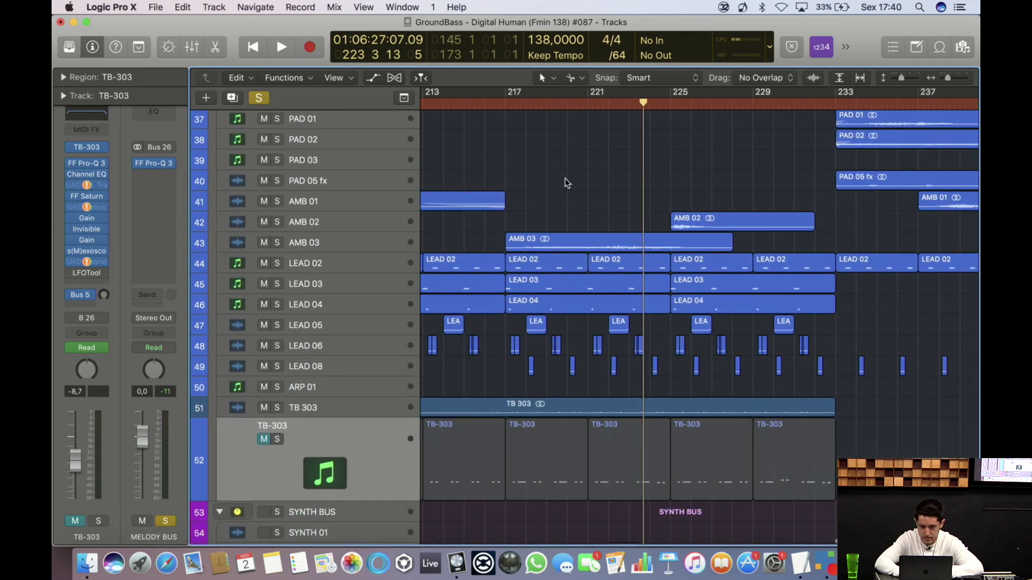
Step: Examine how the drum, bass, melody and SYNTH BUS regions are layered between bars 213 and 237
scroll(525, 253, up, 15)
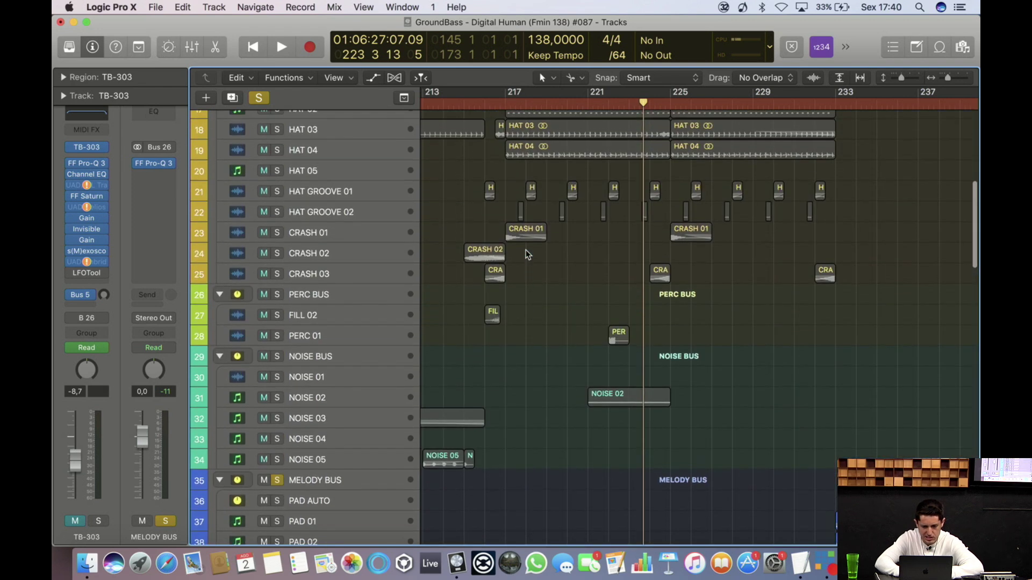
scroll(526, 250, up, 3)
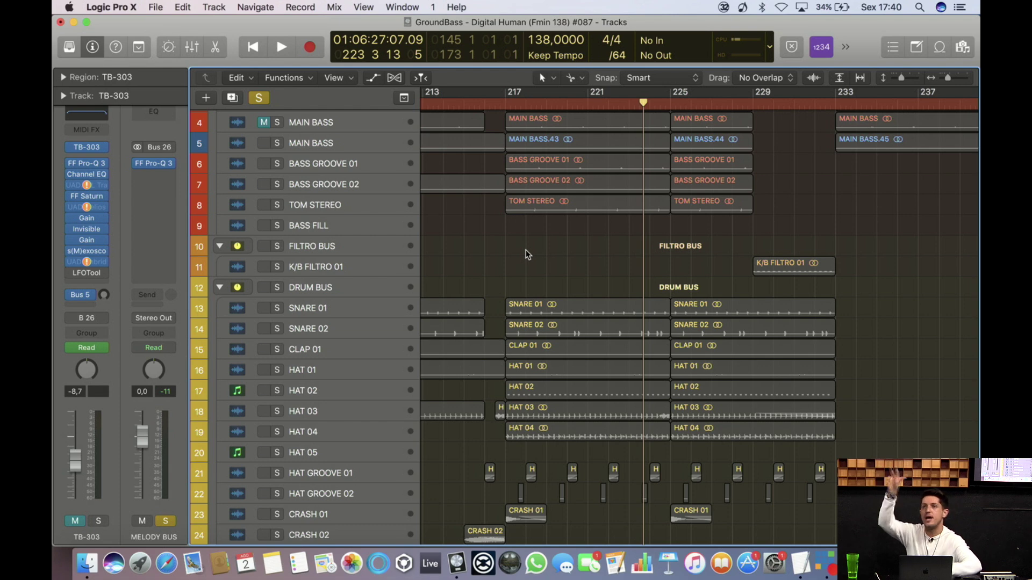
scroll(526, 253, down, 20)
scroll(526, 252, down, 1)
scroll(527, 254, up, 3)
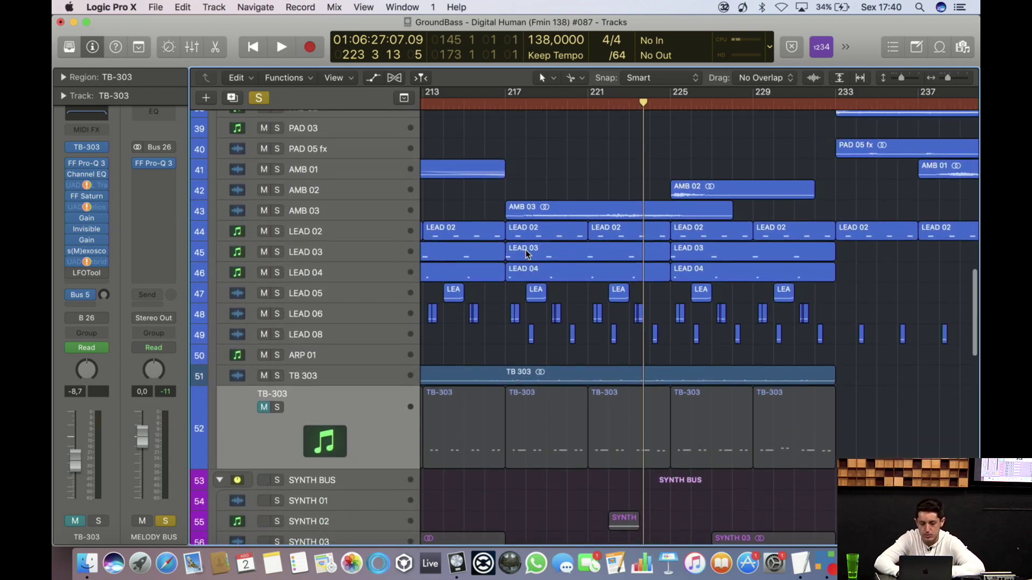
scroll(596, 359, down, 15)
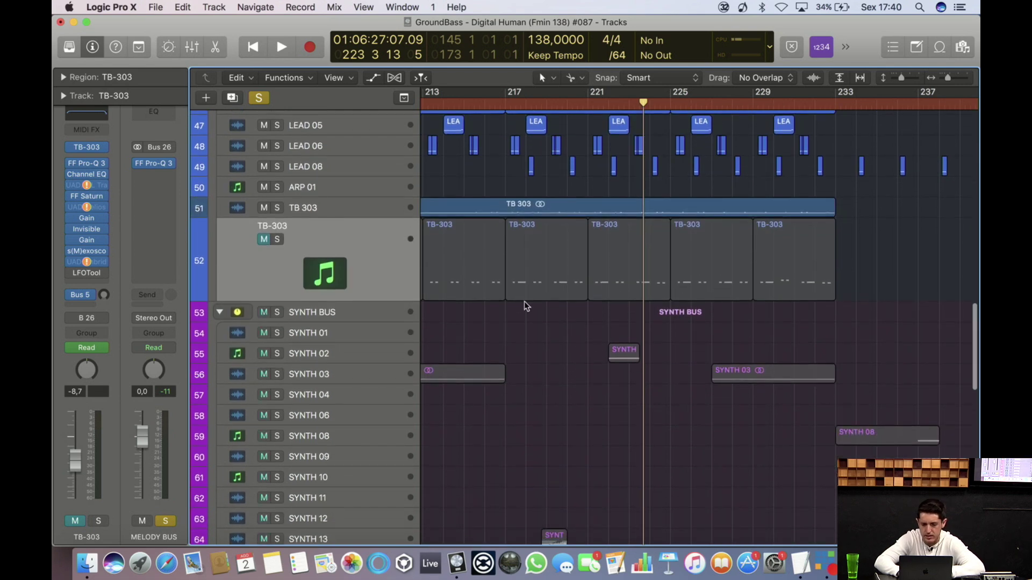
scroll(538, 457, down, 4)
scroll(539, 457, up, 4)
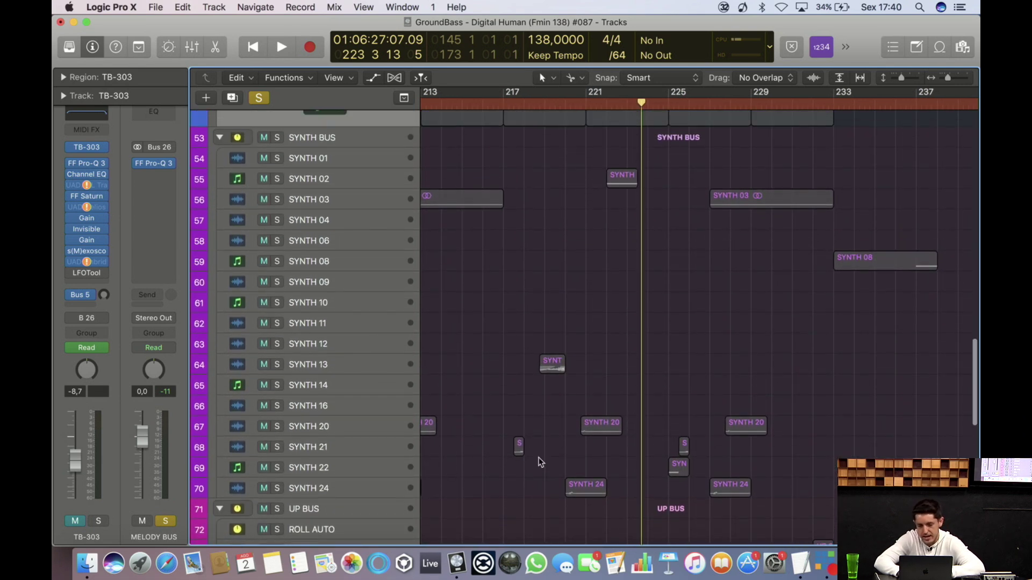
Step: Set a cycle range from bar 217 to bar 233 and play the soloed MELODY BUS
scroll(538, 456, up, 10)
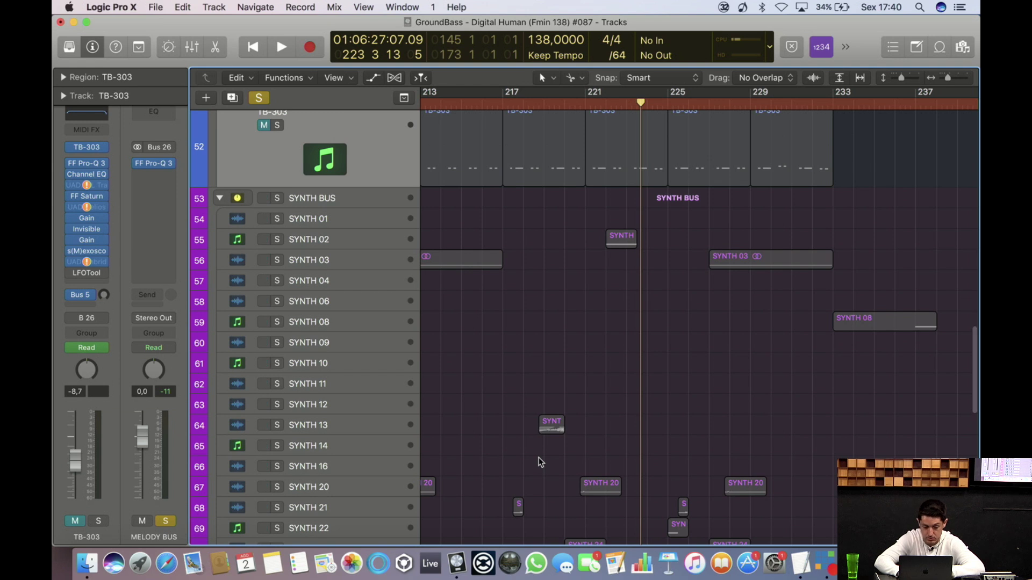
scroll(538, 457, up, 4)
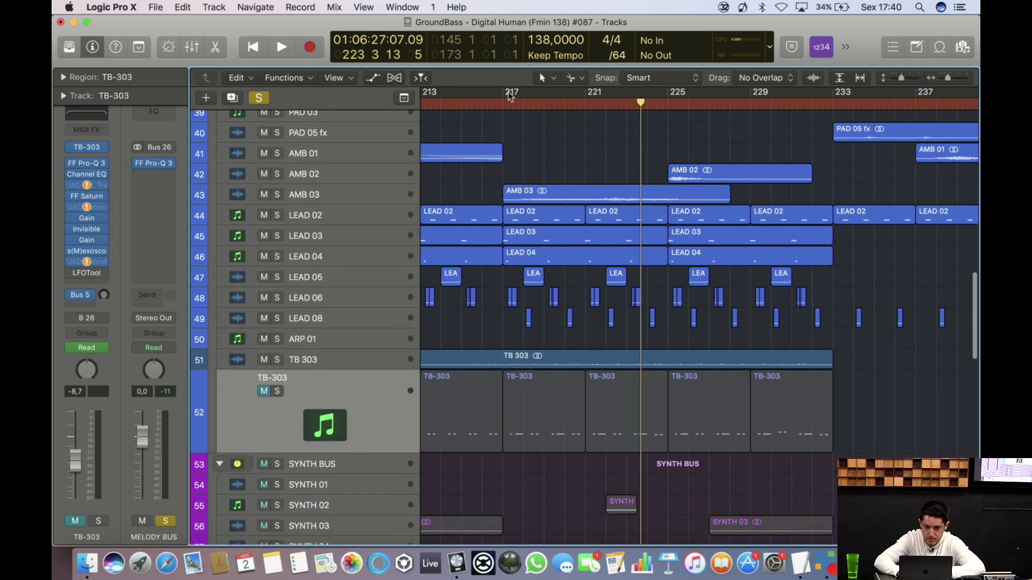
drag(506, 101, 828, 103)
key(space)
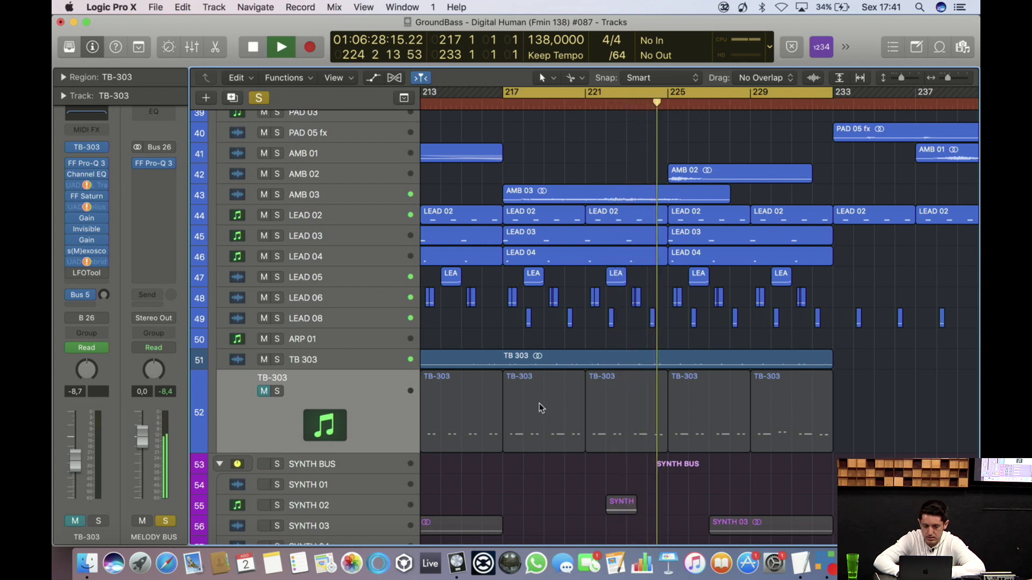
Step: Dismiss the System Overload alert and solo the SYNTH BUS
scroll(645, 389, down, 5)
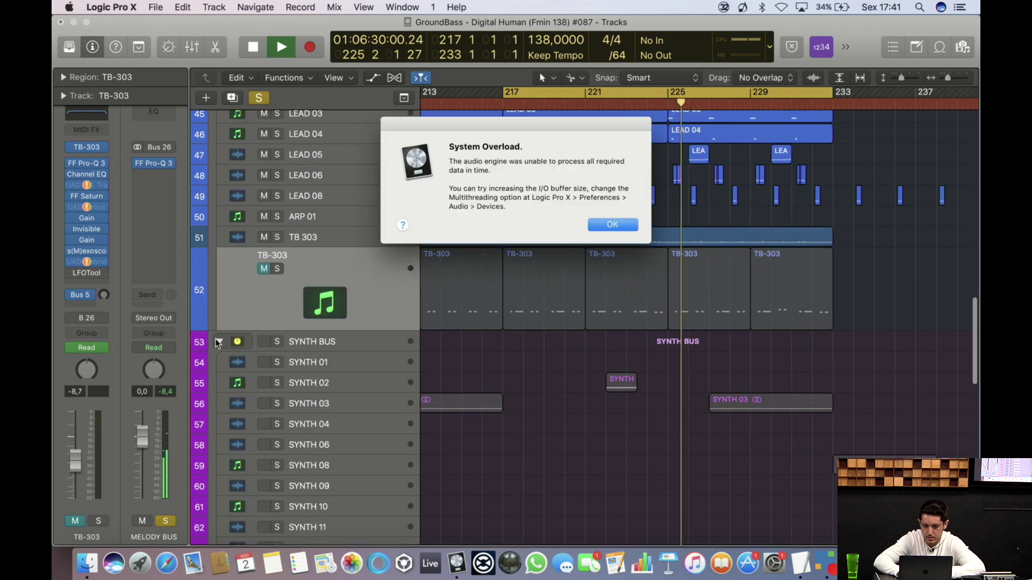
click(612, 224)
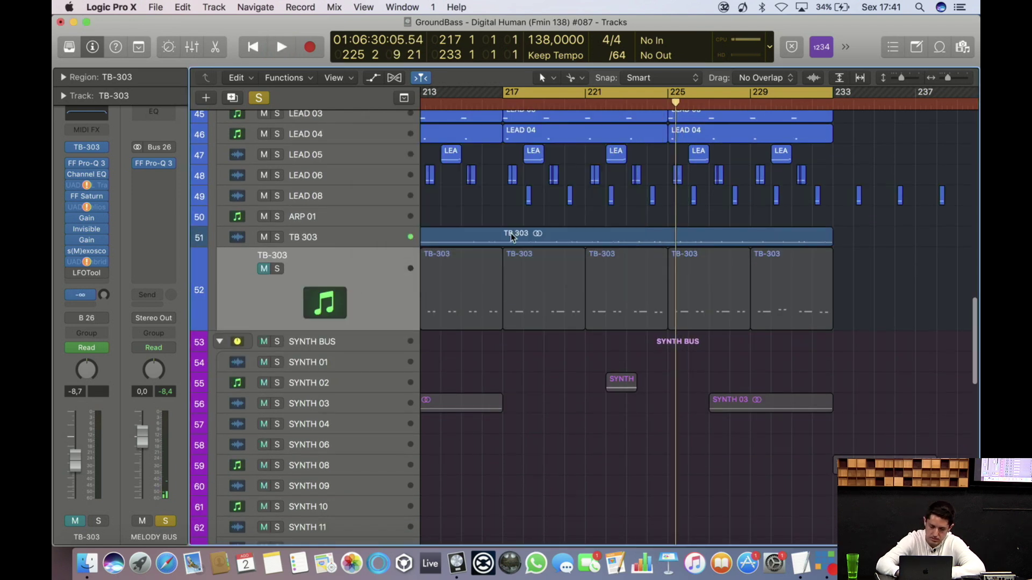
click(277, 342)
scroll(618, 368, down, 5)
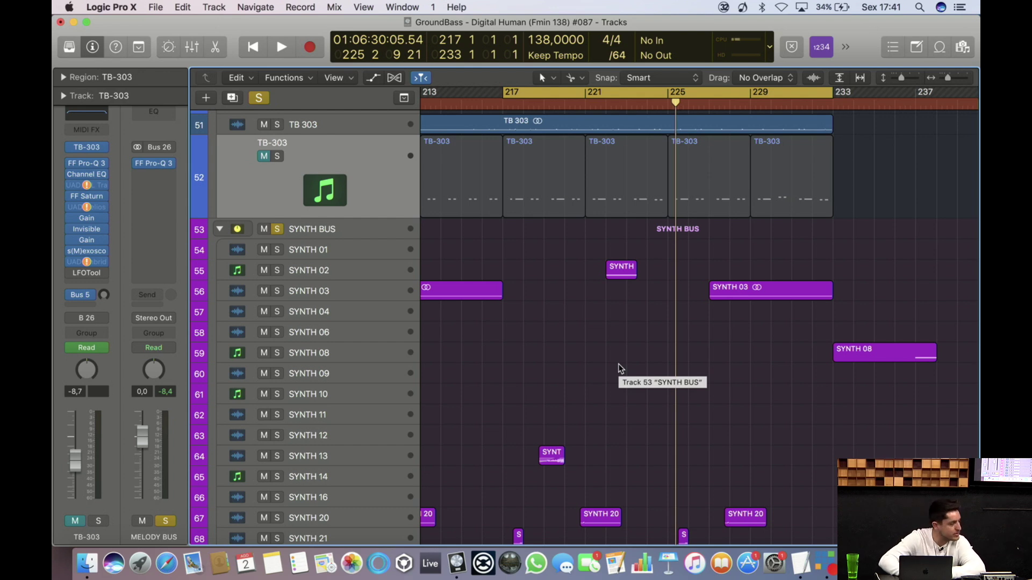
Step: Switch to the desktop, open a Finder folder and search for "digital"
key(F11)
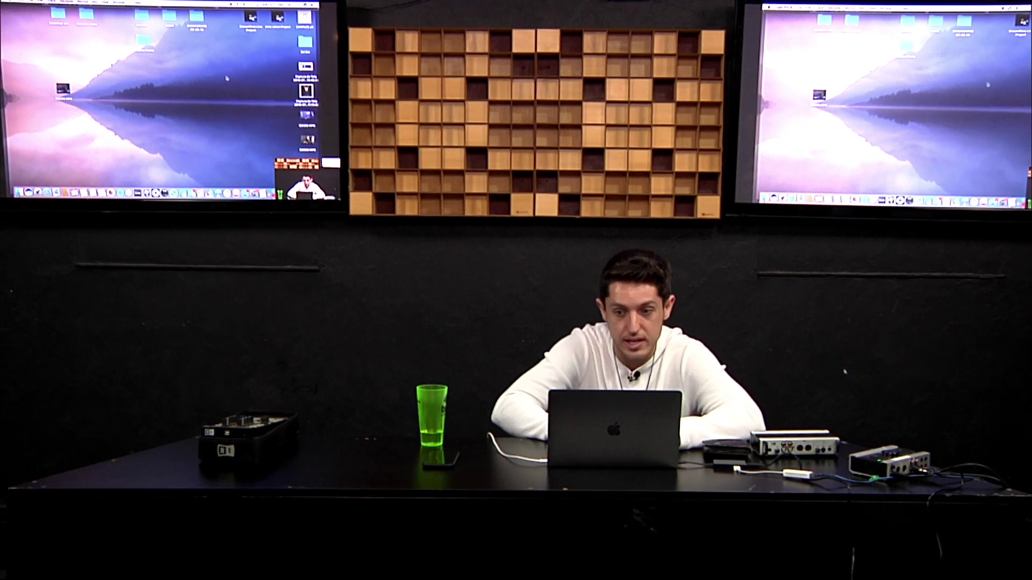
double_click(305, 42)
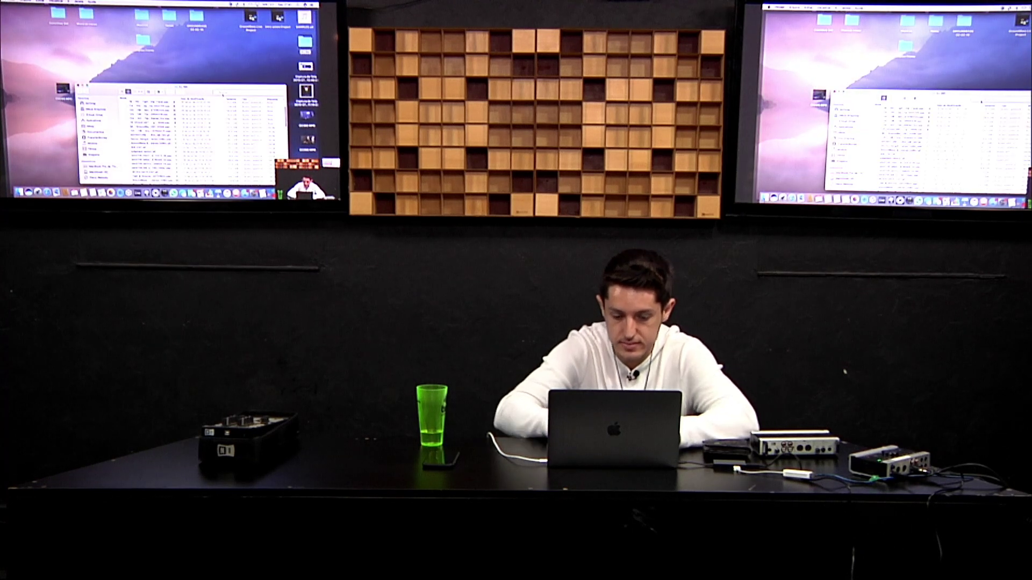
click(223, 94)
text(digital)
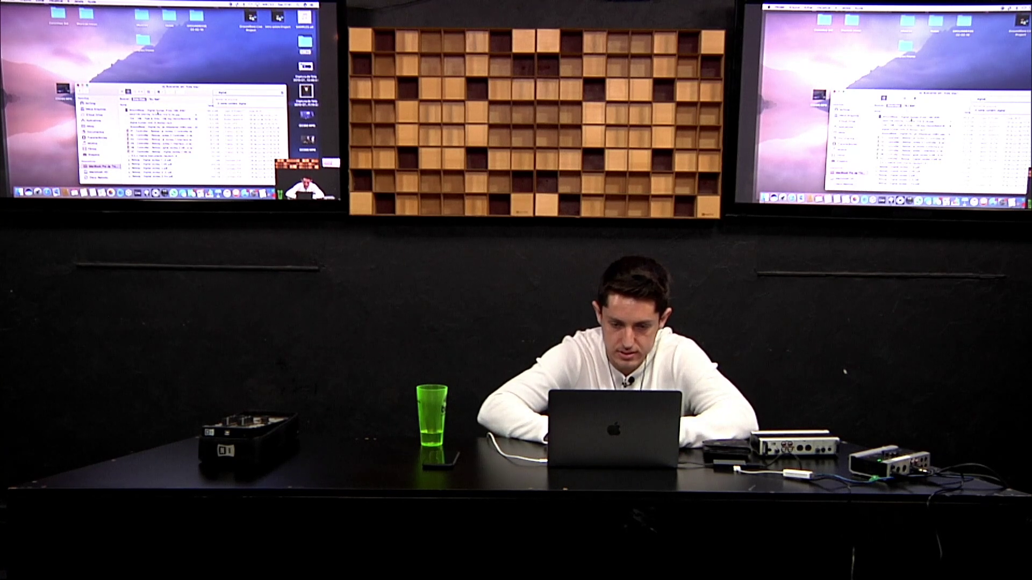
Step: Preview the Digital Human master audio file from the search results and close the preview
click(158, 115)
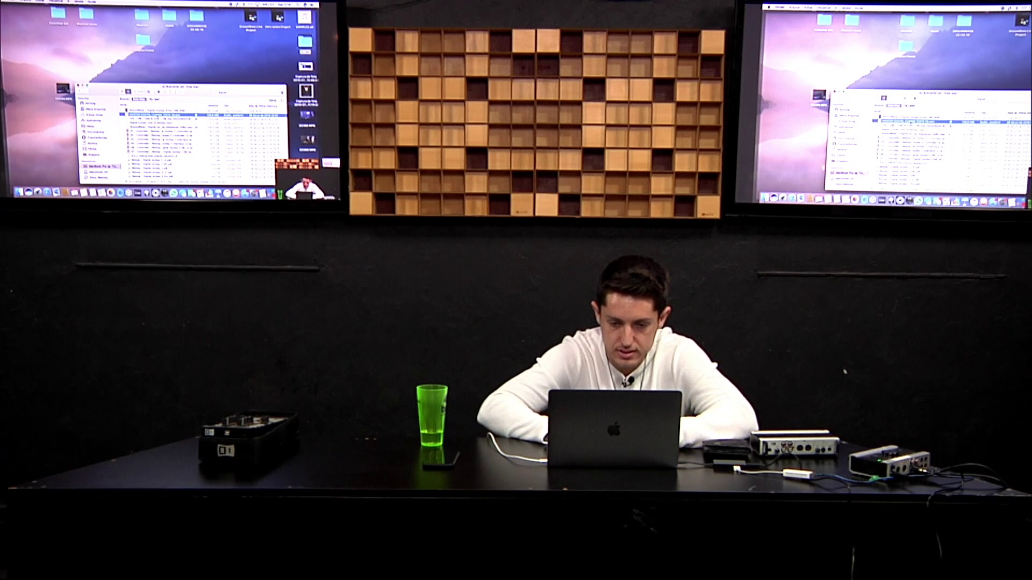
key(space)
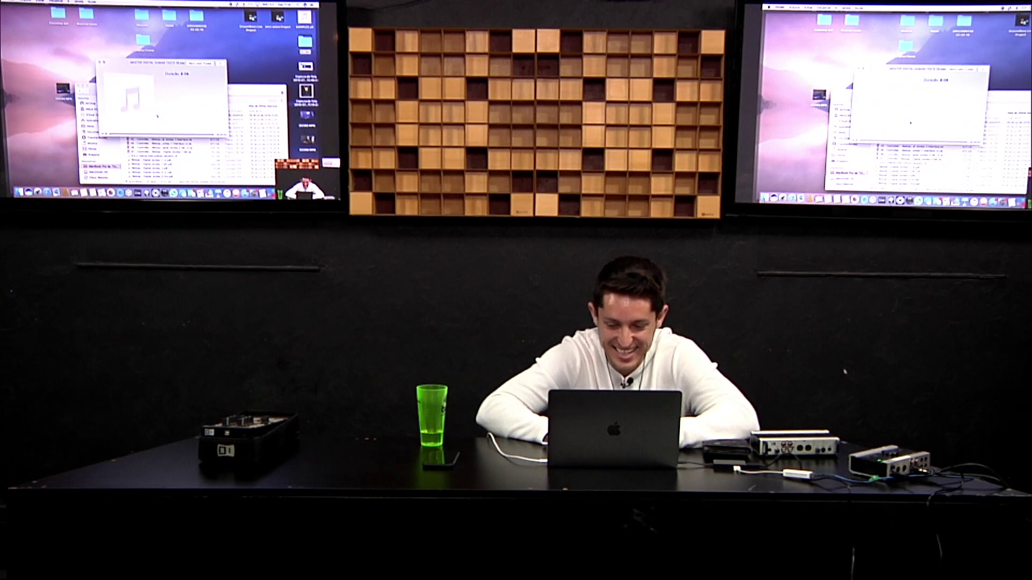
key(space)
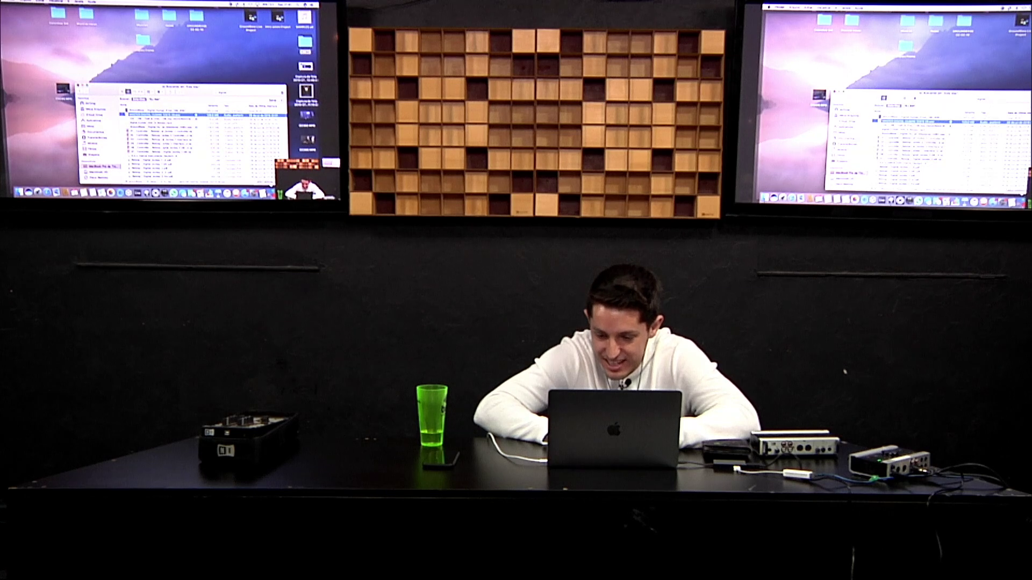
Step: Select the second listed sound output device in System Preferences and close the preferences window
click(254, 192)
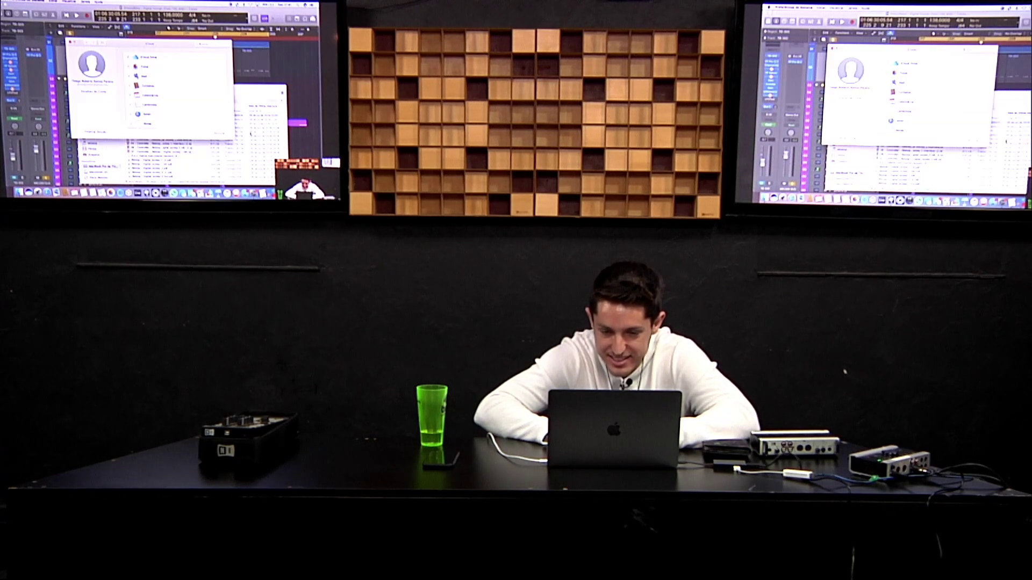
click(101, 42)
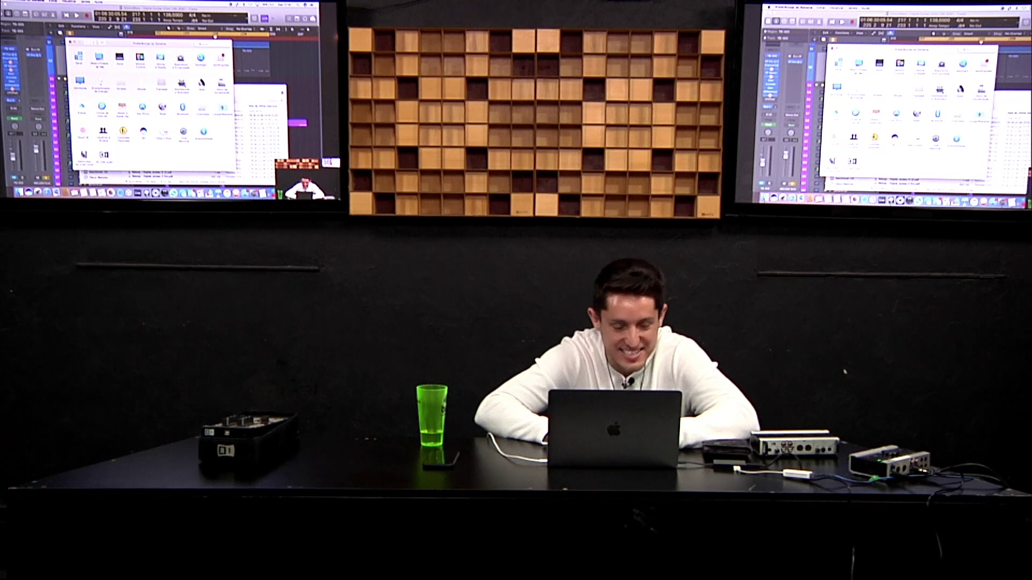
click(200, 82)
click(125, 79)
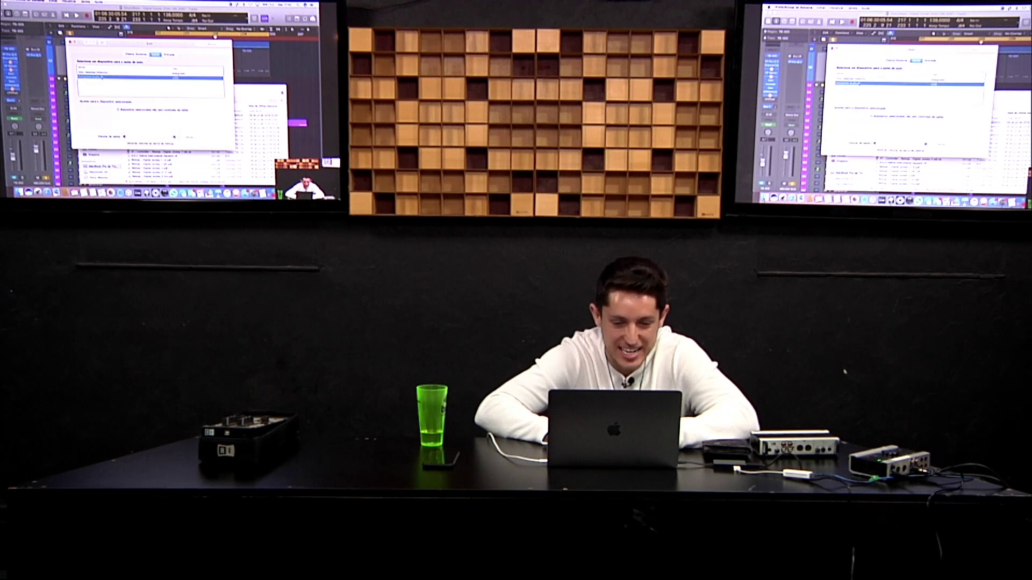
click(70, 43)
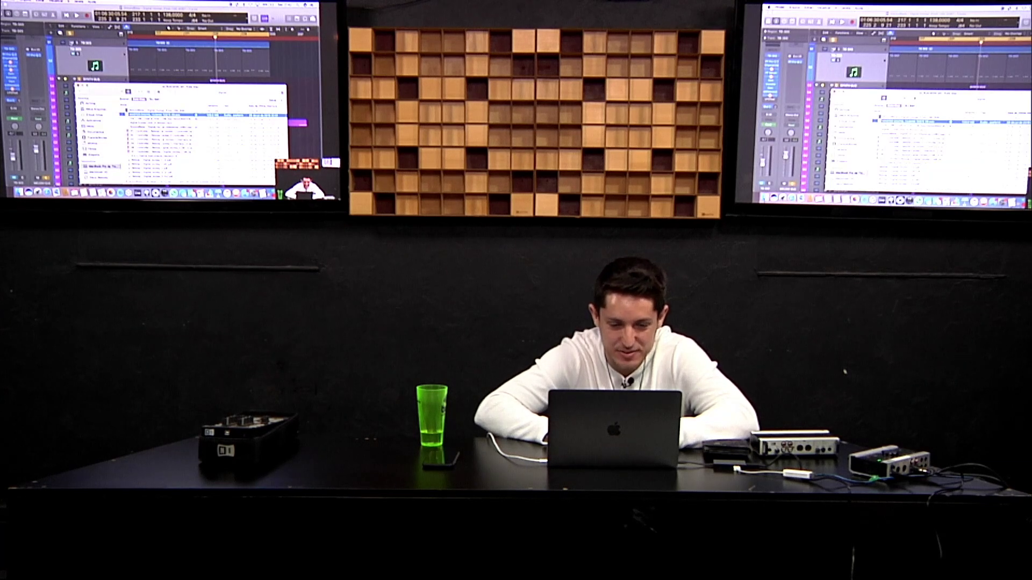
Step: Preview the MASTER DIGITAL HUMAN TESTE 05.wav file in the Finder and switch back to Logic Pro X
key(space)
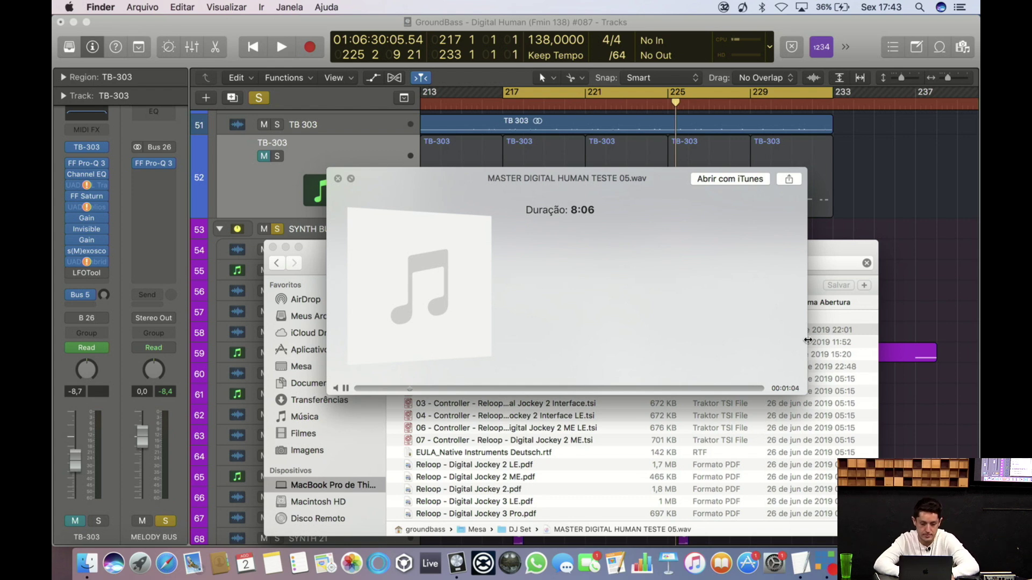
key(super+Tab)
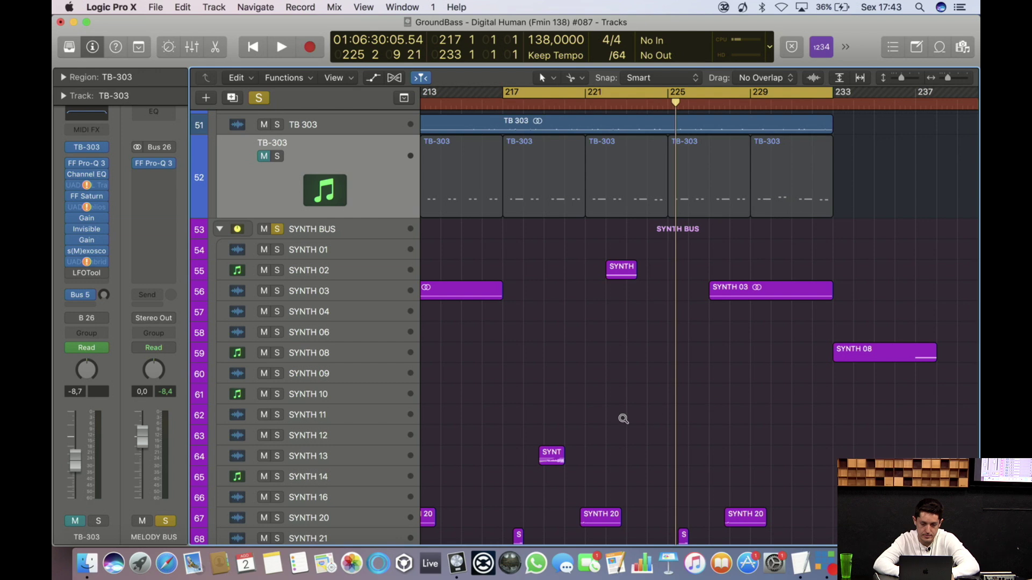
Step: Turn off the solo on the SYNTH BUS so the whole arrangement is active
scroll(623, 421, down, 2)
scroll(624, 422, left, 8)
scroll(623, 422, down, 6)
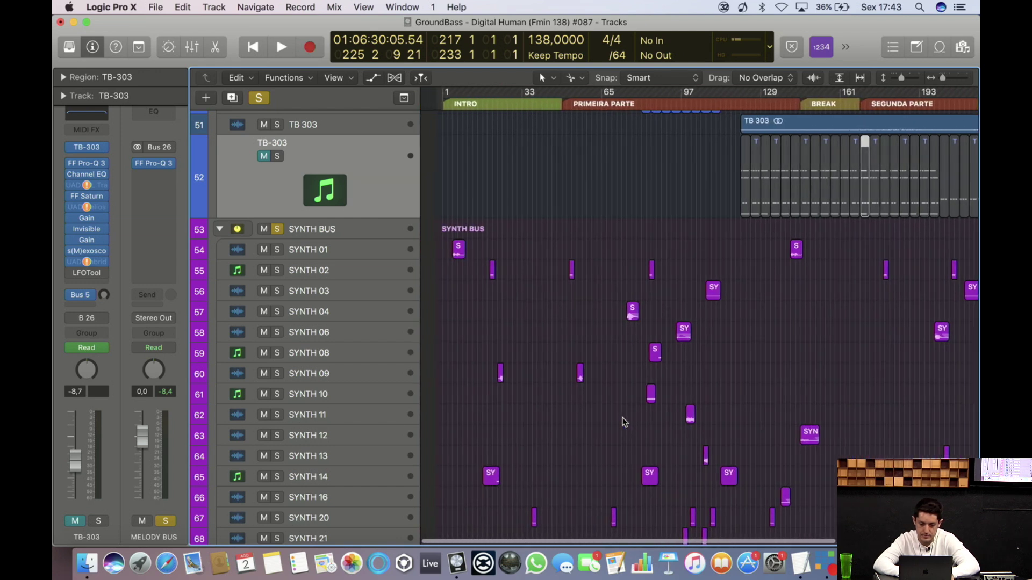
scroll(622, 421, down, 4)
scroll(623, 422, down, 8)
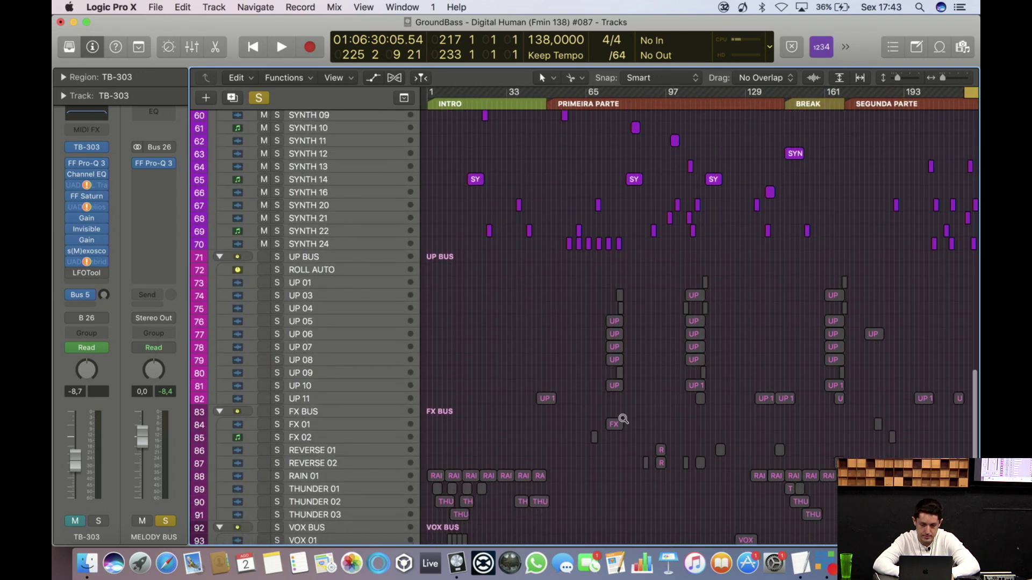
scroll(624, 422, up, 5)
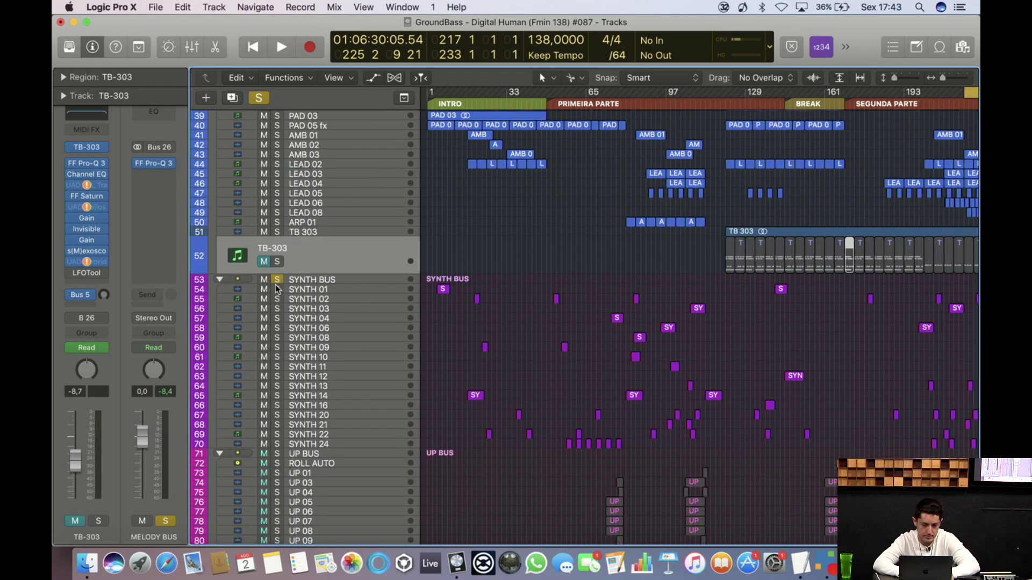
scroll(598, 392, down, 8)
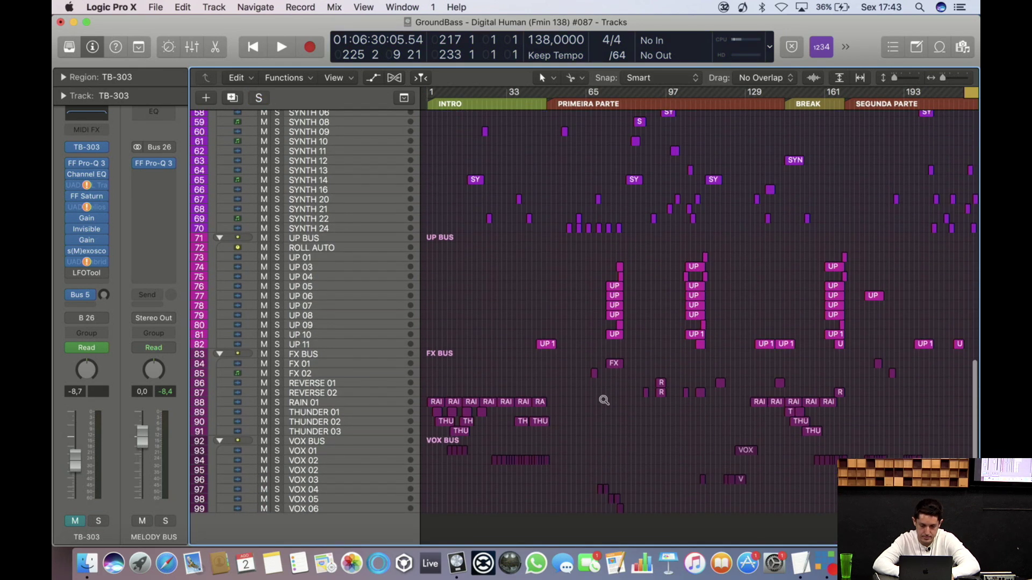
Step: Examine the arrangement from the kick and bass tracks down to the vocal tracks, and select the VOX 03 track
scroll(597, 394, up, 3)
scroll(597, 393, up, 4)
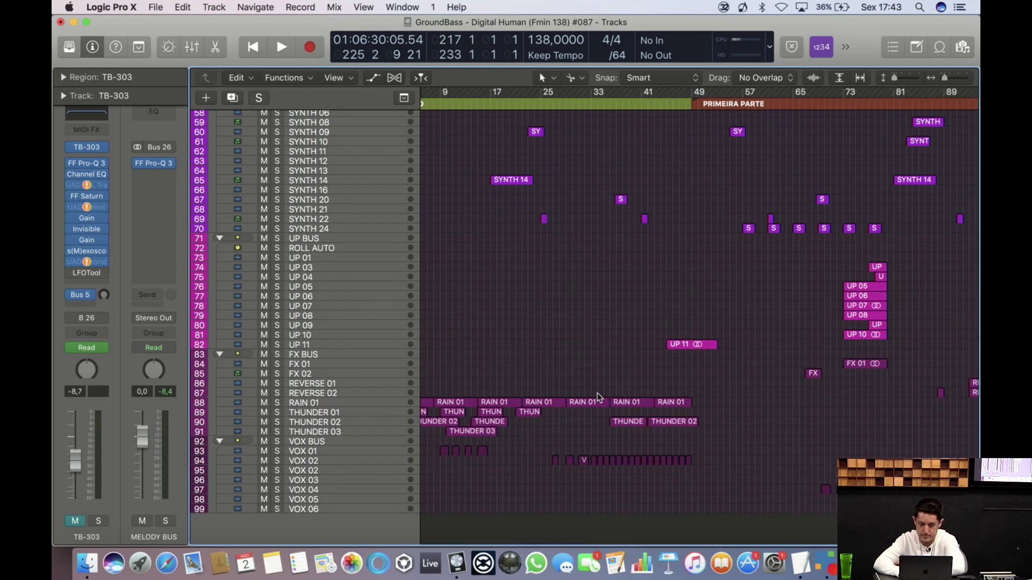
scroll(569, 352, up, 20)
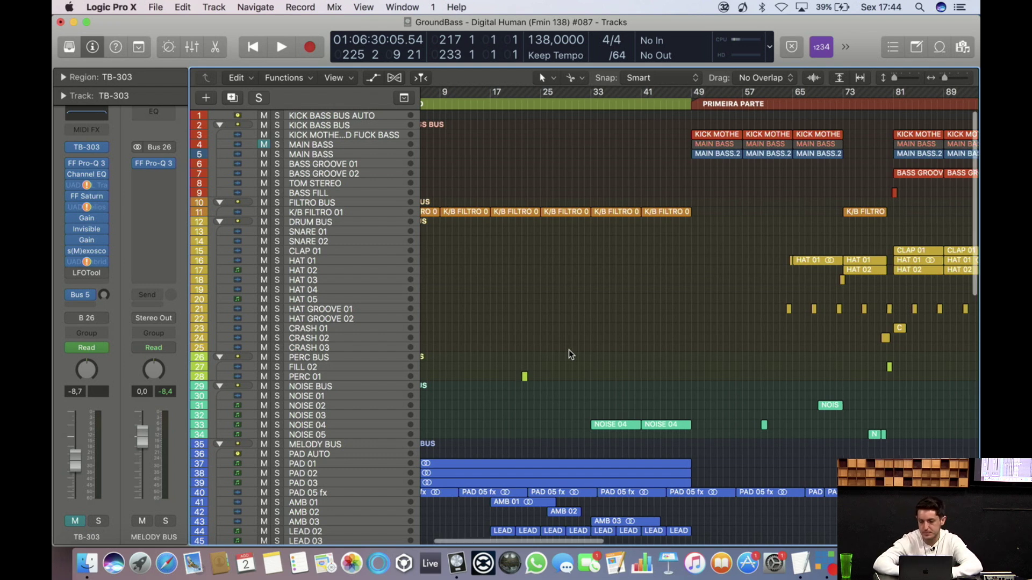
scroll(568, 350, right, 10)
scroll(568, 349, down, 5)
scroll(569, 349, down, 8)
scroll(568, 350, right, 2)
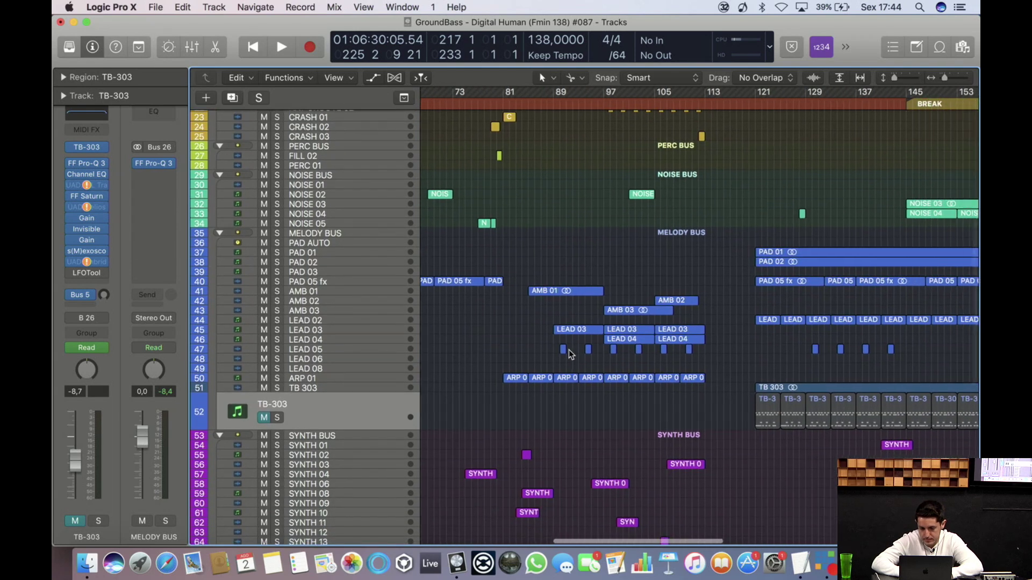
scroll(569, 350, down, 8)
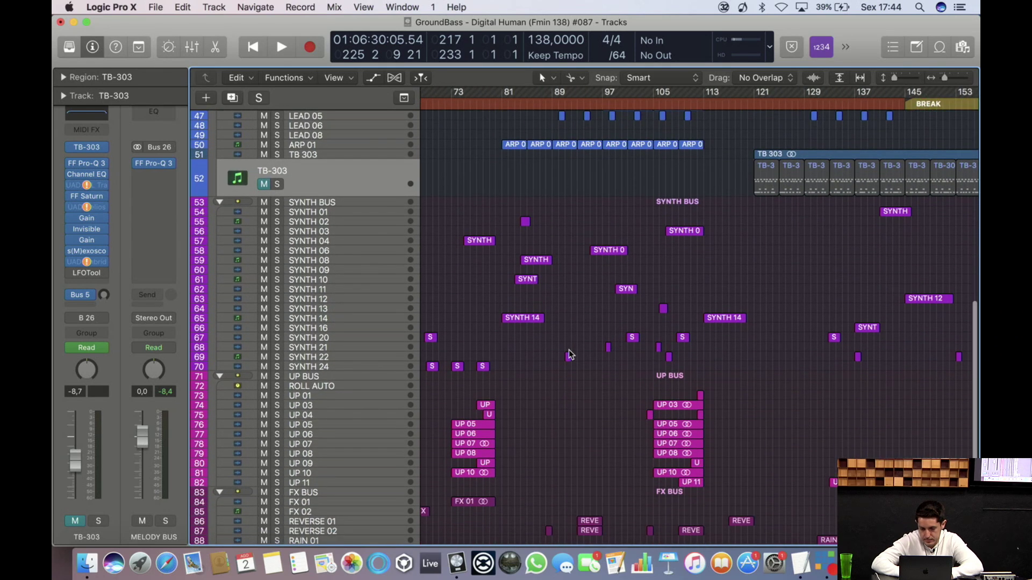
scroll(568, 351, down, 6)
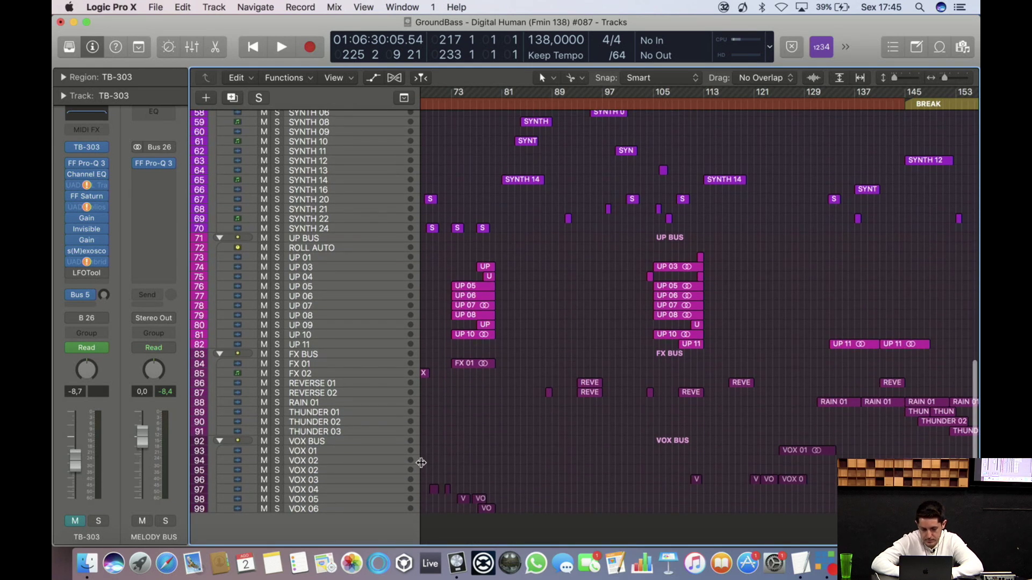
click(401, 479)
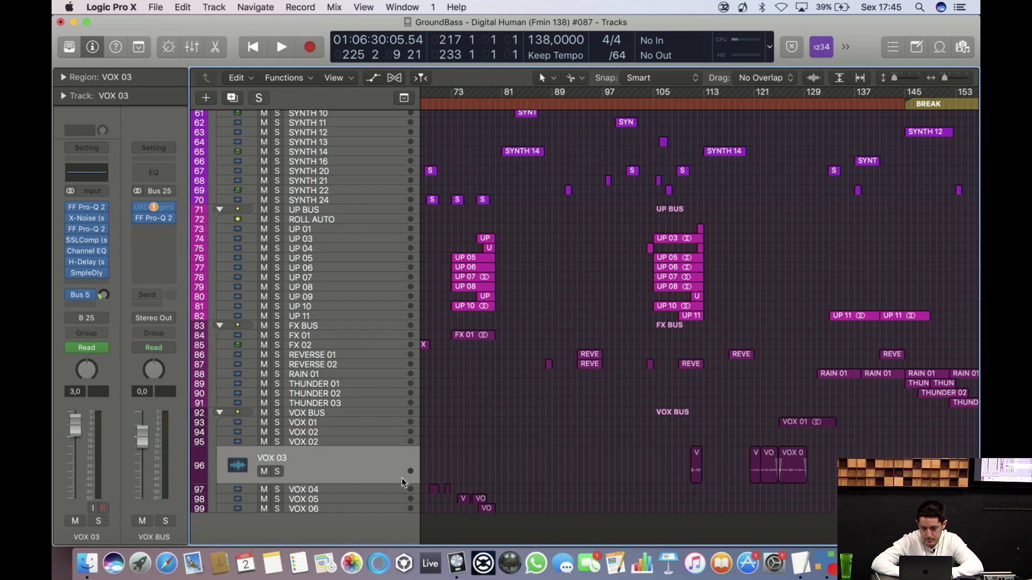
Step: Select the HAT 05 track in the drum group to inspect its regions
scroll(553, 306, up, 20)
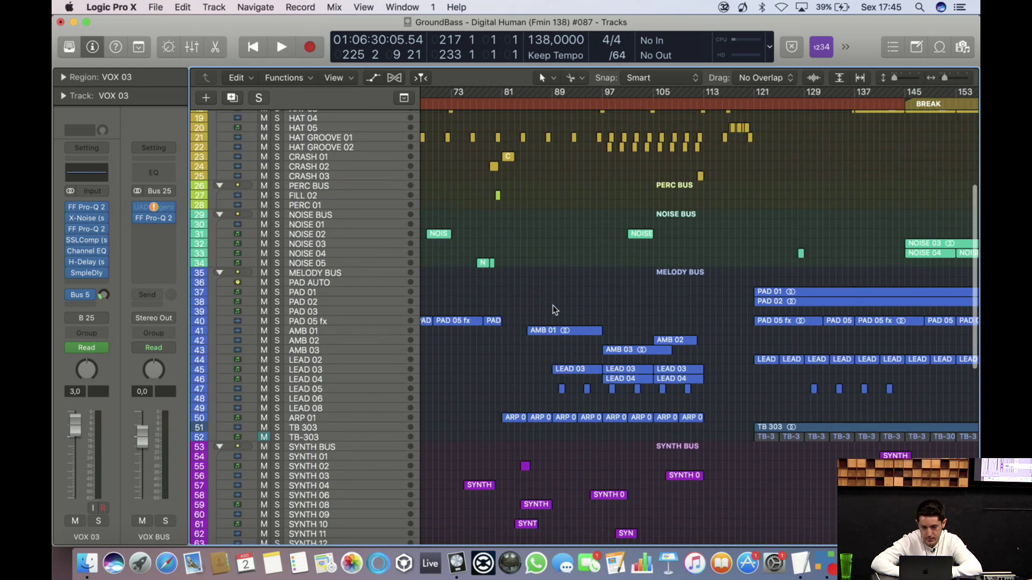
scroll(553, 305, up, 5)
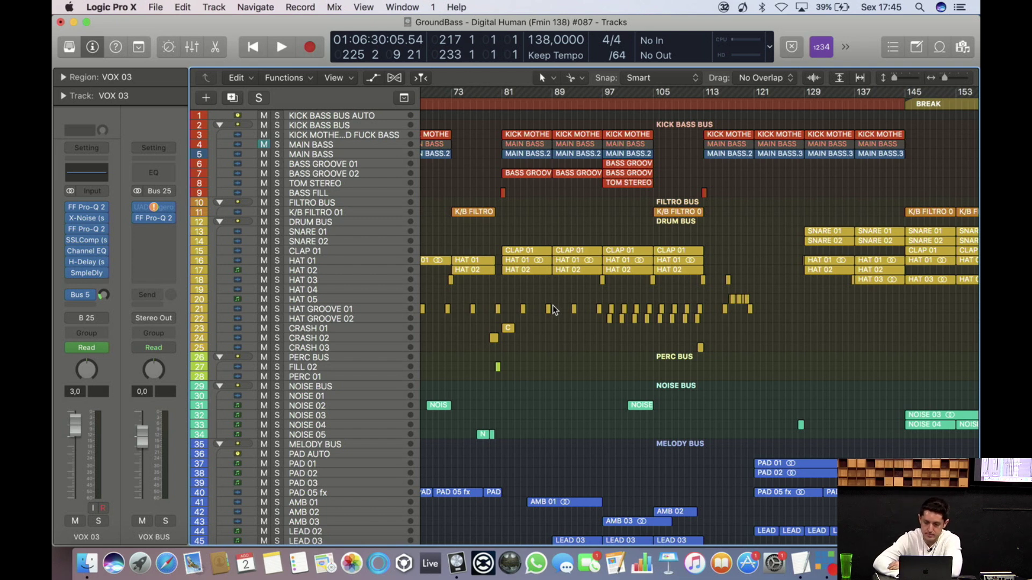
click(397, 296)
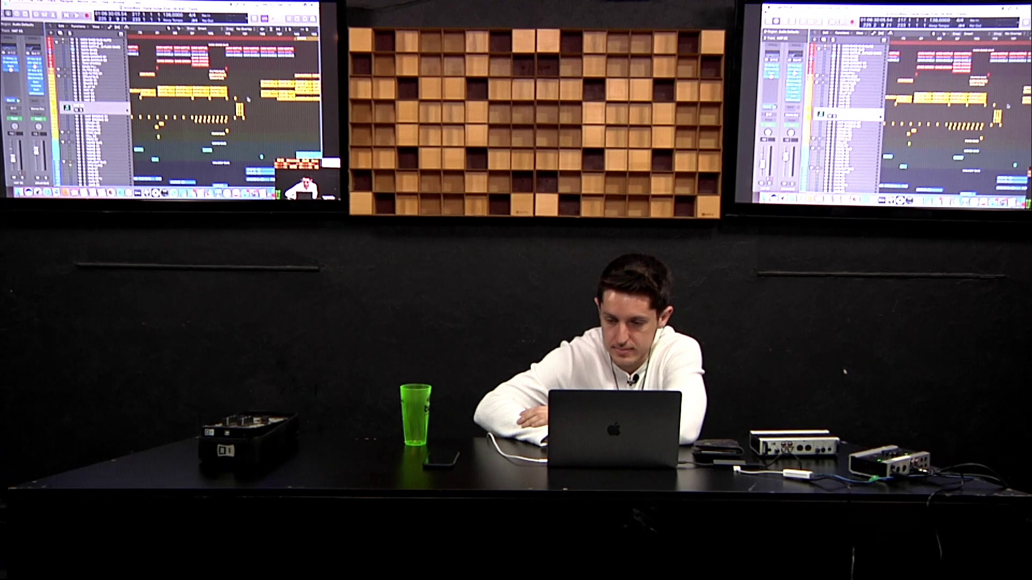
Step: Go through the tracks around the break, selecting them one after another from the FX BUS down to the thunder tracks
scroll(255, 108, right, 3)
scroll(255, 107, right, 3)
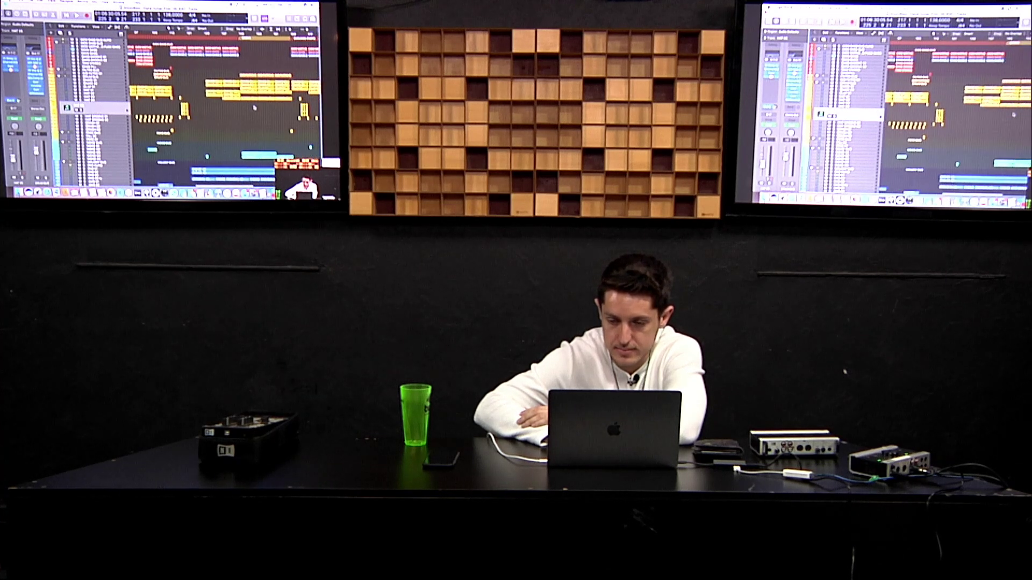
scroll(232, 111, right, 4)
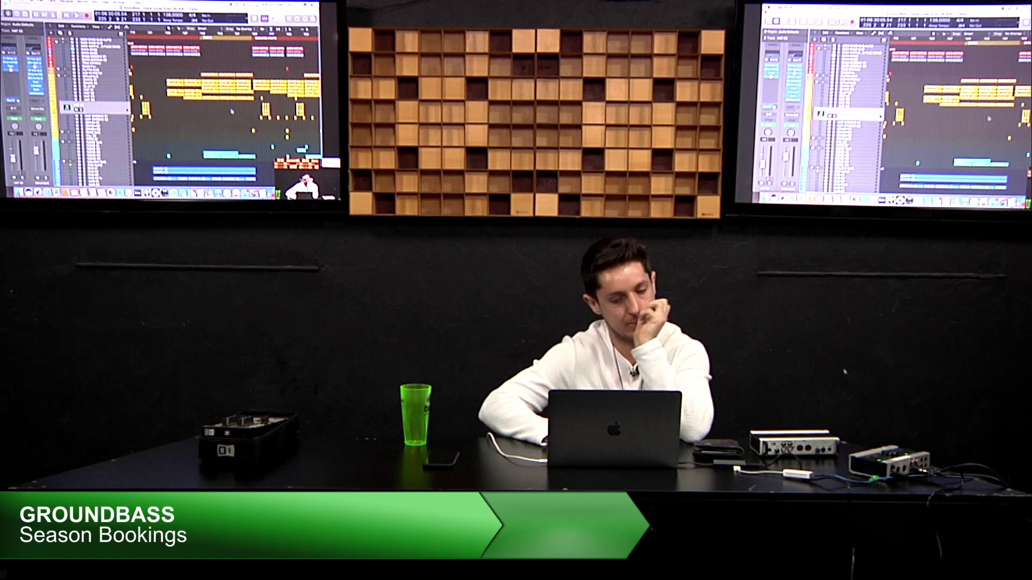
scroll(232, 111, down, 3)
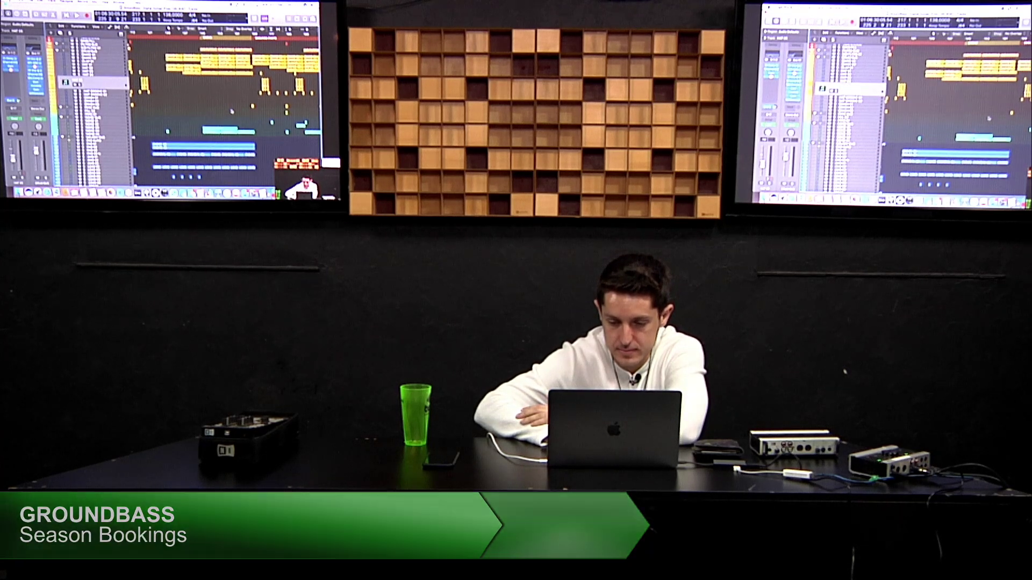
scroll(232, 111, down, 10)
scroll(232, 134, down, 10)
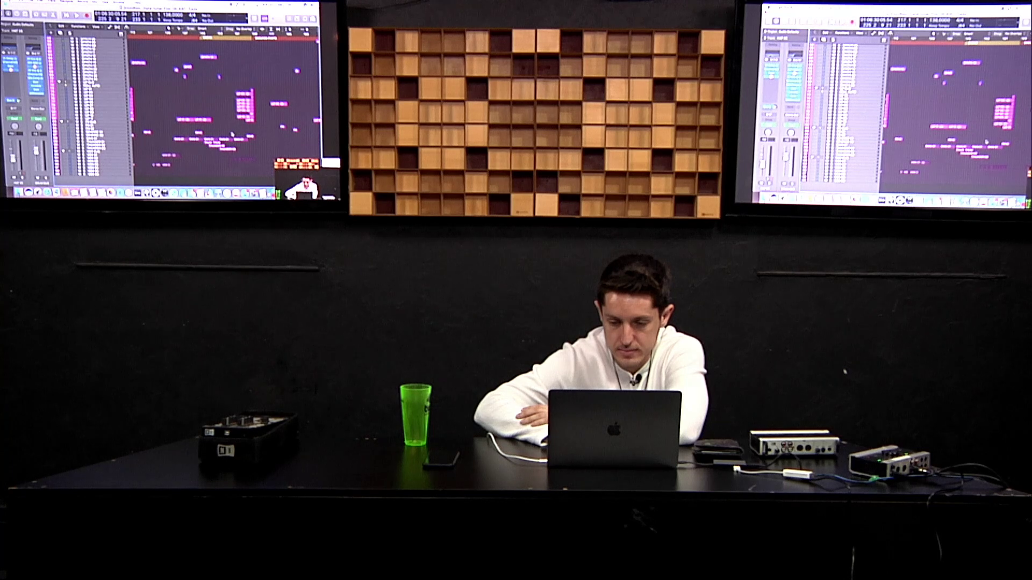
click(106, 121)
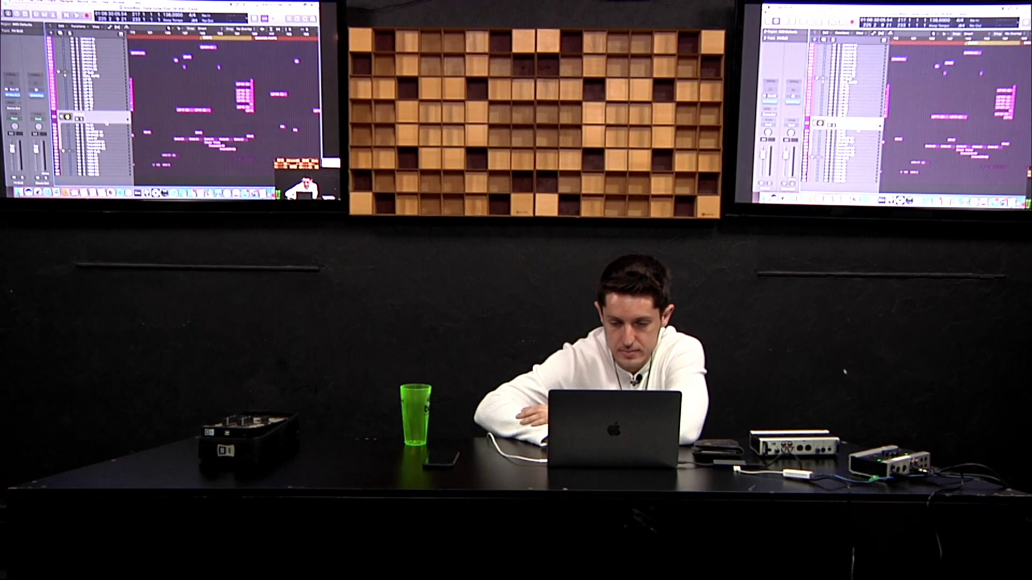
click(106, 126)
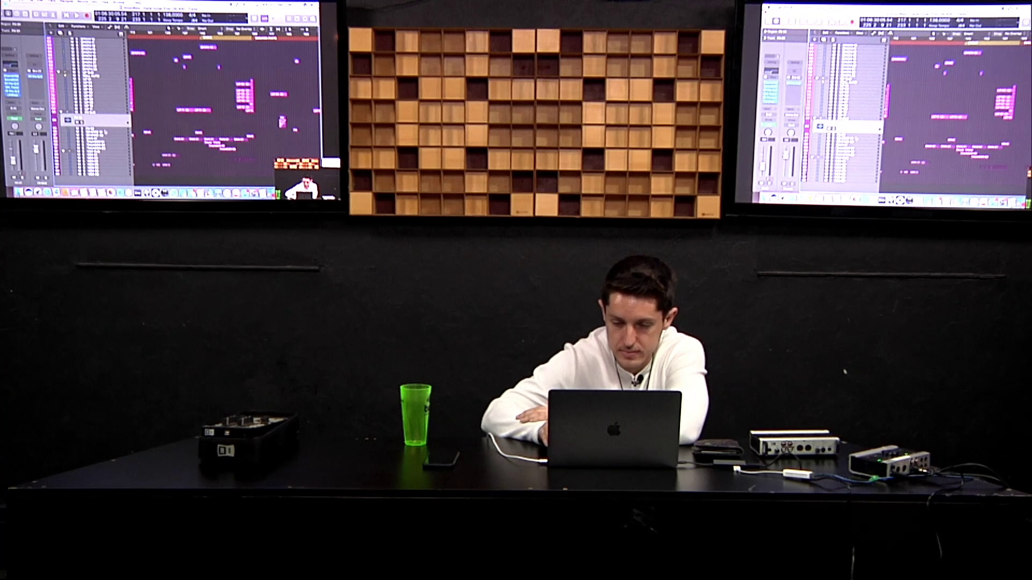
click(105, 129)
key(Down)
key(Down)
key(Down)
key(Down)
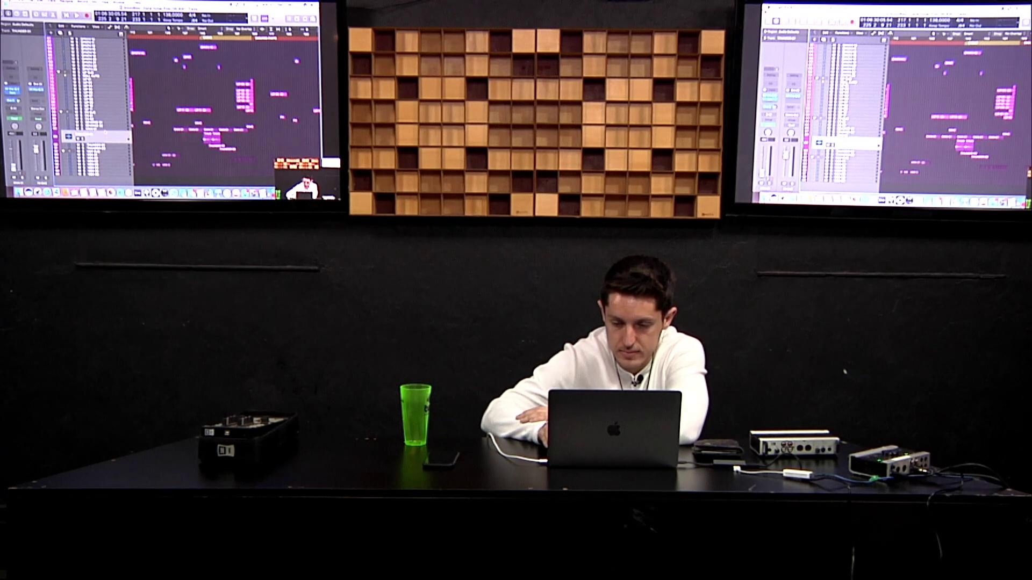
key(Down)
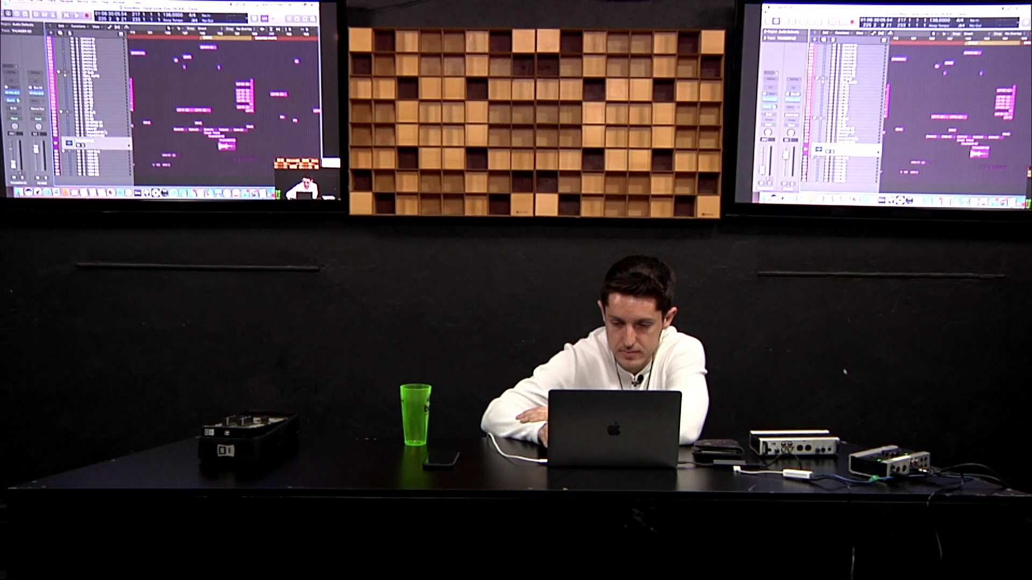
Step: Move the track selection from the thunder tracks back up through the UP BUS to the beginning of the SYNTH BUS group
key(Up)
key(Up)
key(Up)
key(Up)
key(Up)
key(Up)
key(Up)
key(Up)
key(Up)
key(Up)
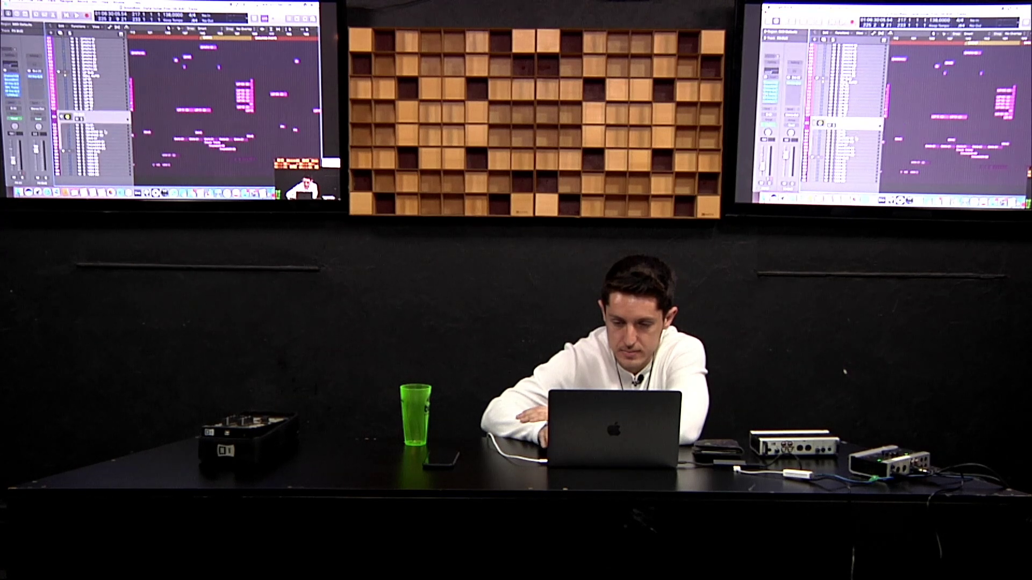
key(Up)
key(Up)
key(Up)
key(Up)
key(Up)
key(Up)
key(Up)
key(Up)
key(Up)
key(Up)
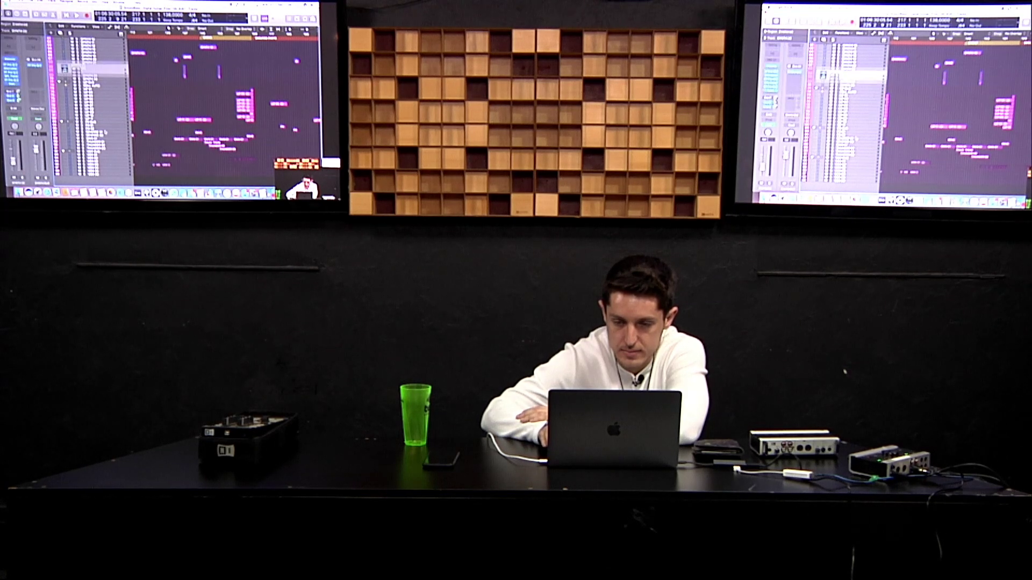
key(Up)
key(Up)
key(Up)
key(Up)
key(Up)
key(Up)
key(Up)
key(Up)
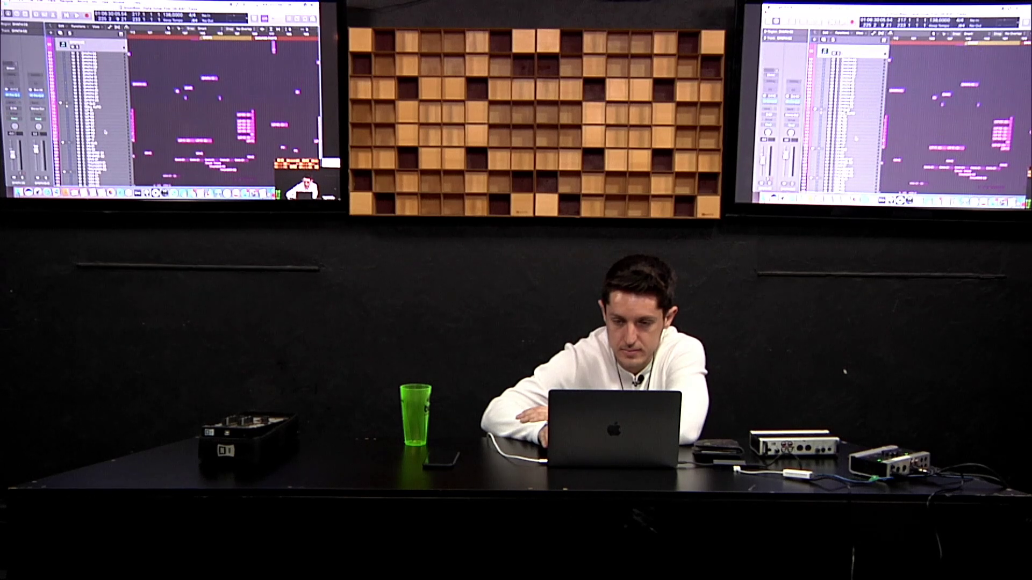
key(Down)
key(Down)
key(Down)
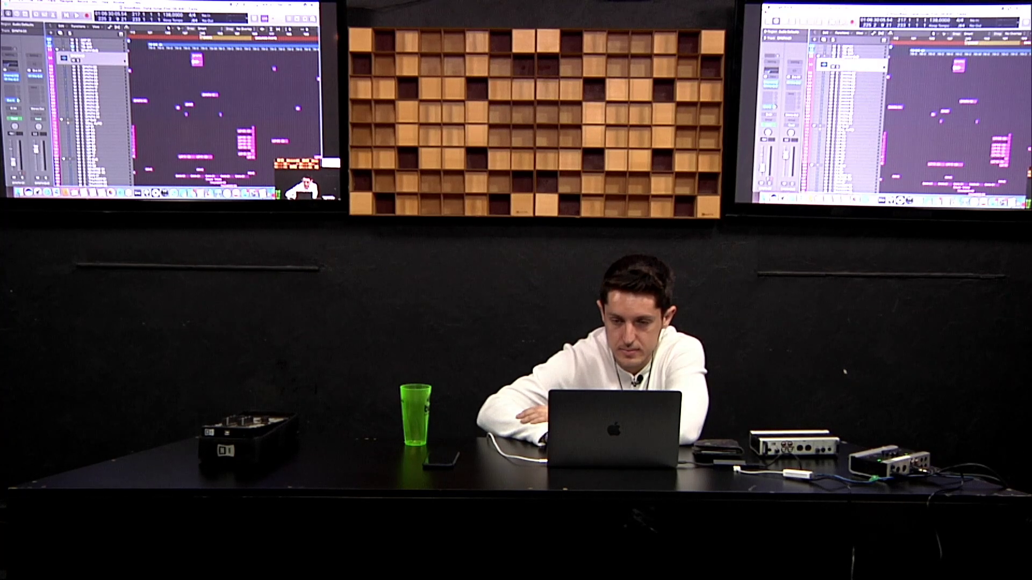
Step: Place the playhead at the start of the BREAK section and bring its drum, noise and melody tracks into view
scroll(191, 107, right, 5)
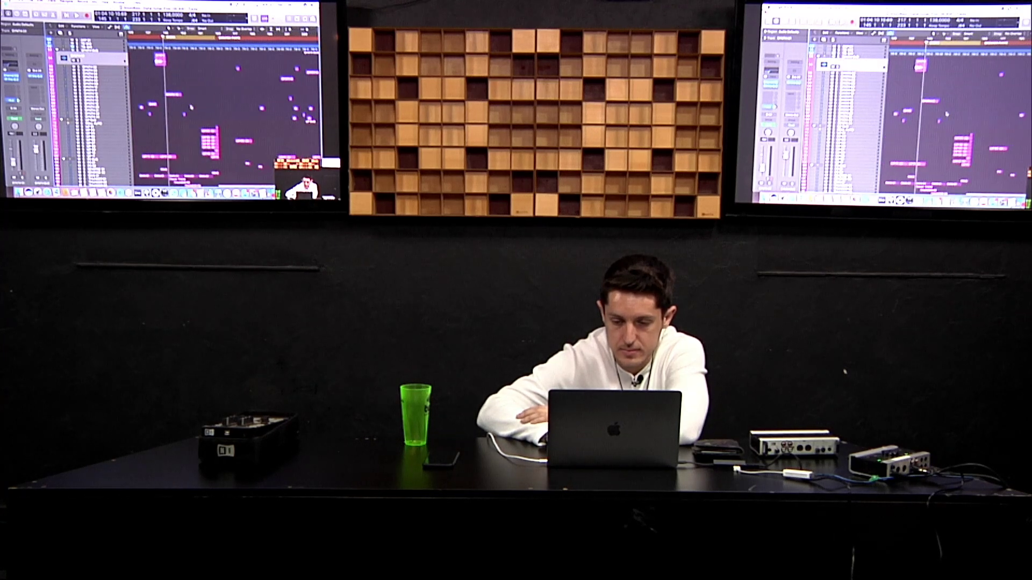
scroll(191, 107, up, 4)
scroll(191, 107, up, 10)
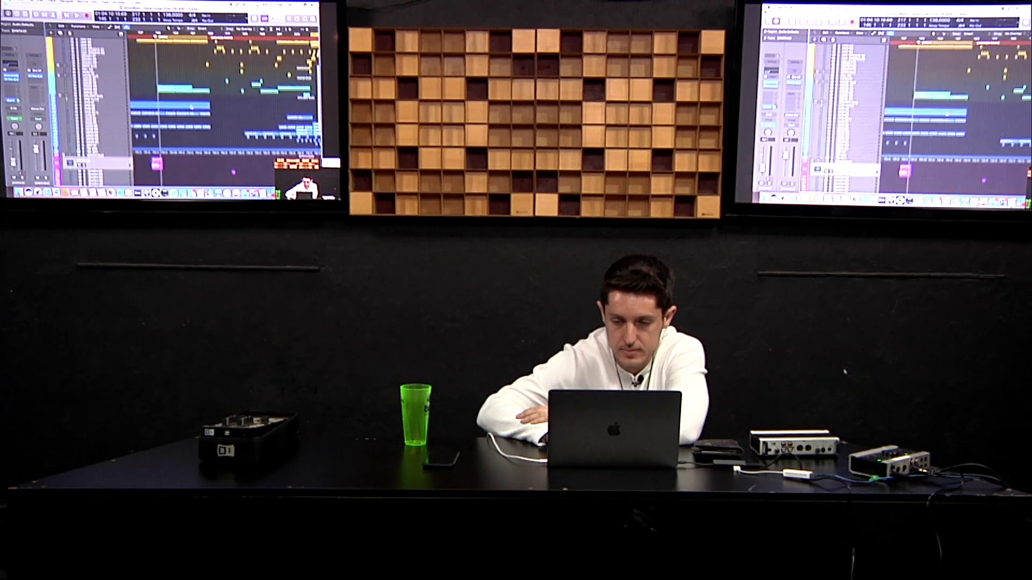